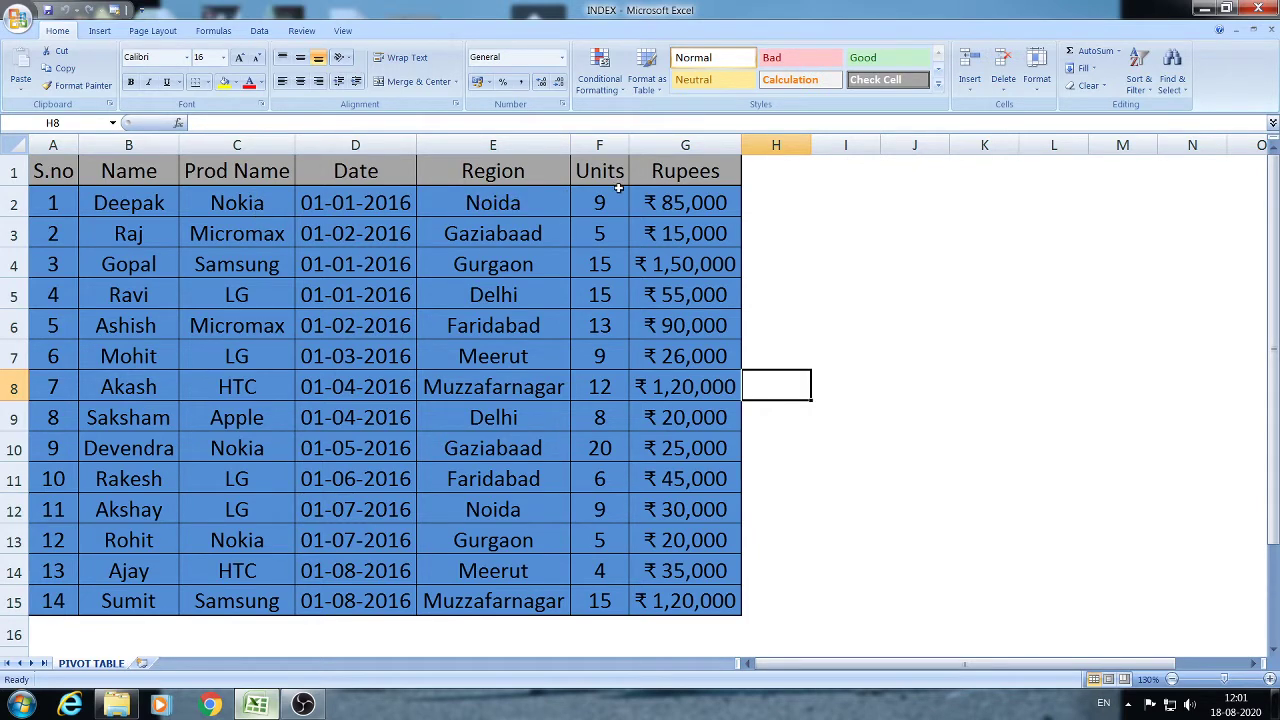
Examine the sales records and the column headings from S.no to Rupees in the source table
{"action": "left_click", "coordinate": [445, 206]}
{"action": "left_click", "coordinate": [306, 202]}
{"action": "left_click", "coordinate": [214, 203]}
{"action": "left_click", "coordinate": [103, 202]}
{"action": "left_click", "coordinate": [142, 284]}
{"action": "left_click", "coordinate": [155, 213]}
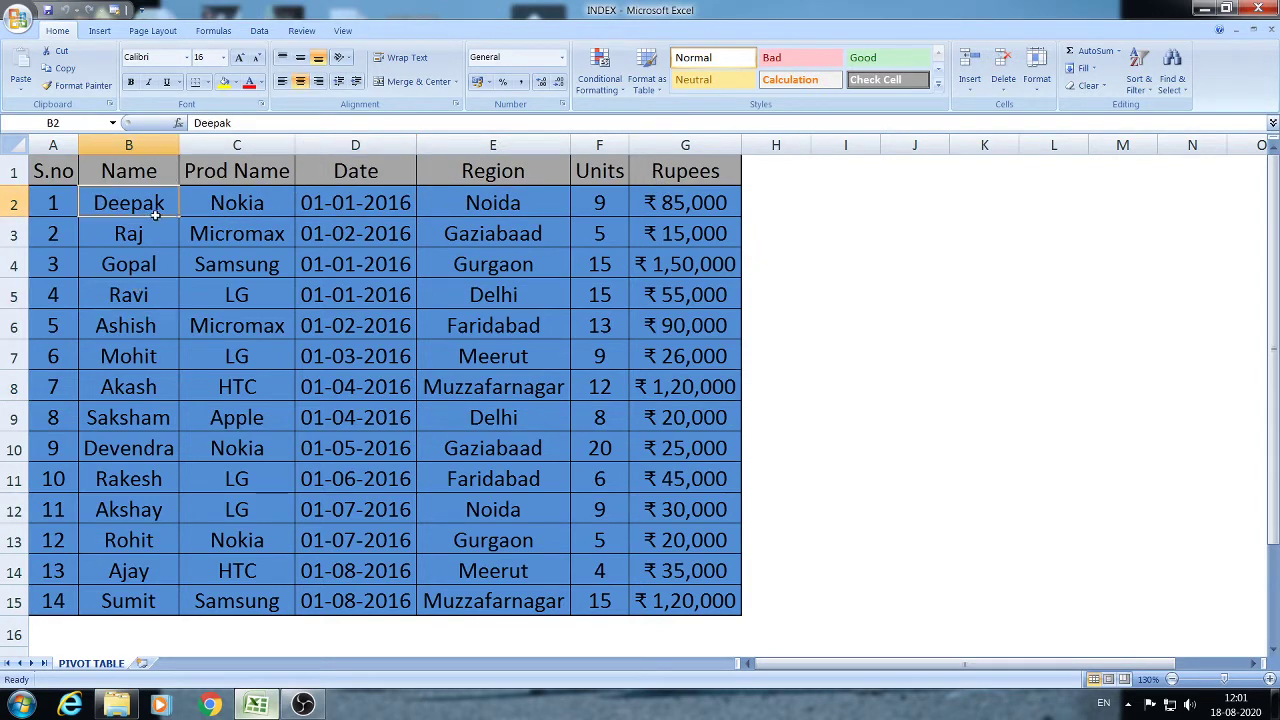
{"action": "left_click", "coordinate": [145, 268]}
{"action": "left_click", "coordinate": [160, 235]}
{"action": "left_click", "coordinate": [170, 196]}
{"action": "left_click", "coordinate": [60, 174]}
{"action": "left_click", "coordinate": [198, 175]}
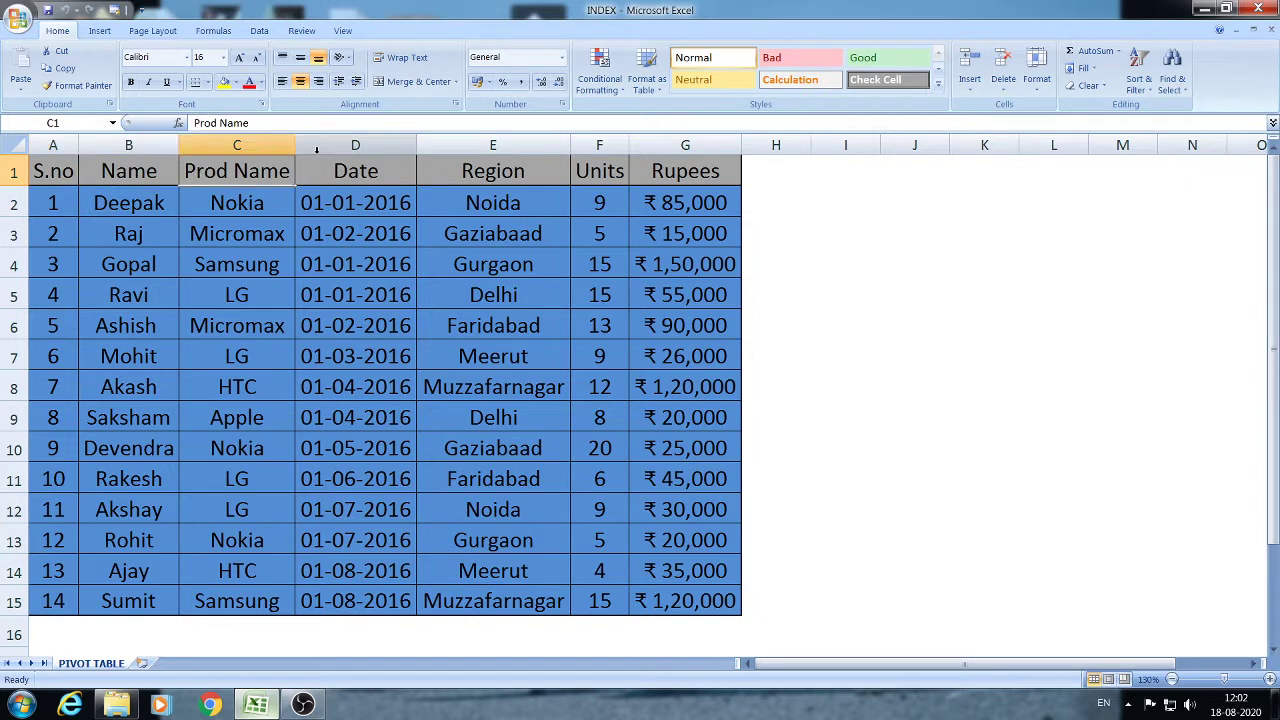
{"action": "left_click", "coordinate": [407, 149]}
{"action": "left_click", "coordinate": [462, 165]}
{"action": "left_click", "coordinate": [622, 176]}
{"action": "left_click", "coordinate": [716, 172]}
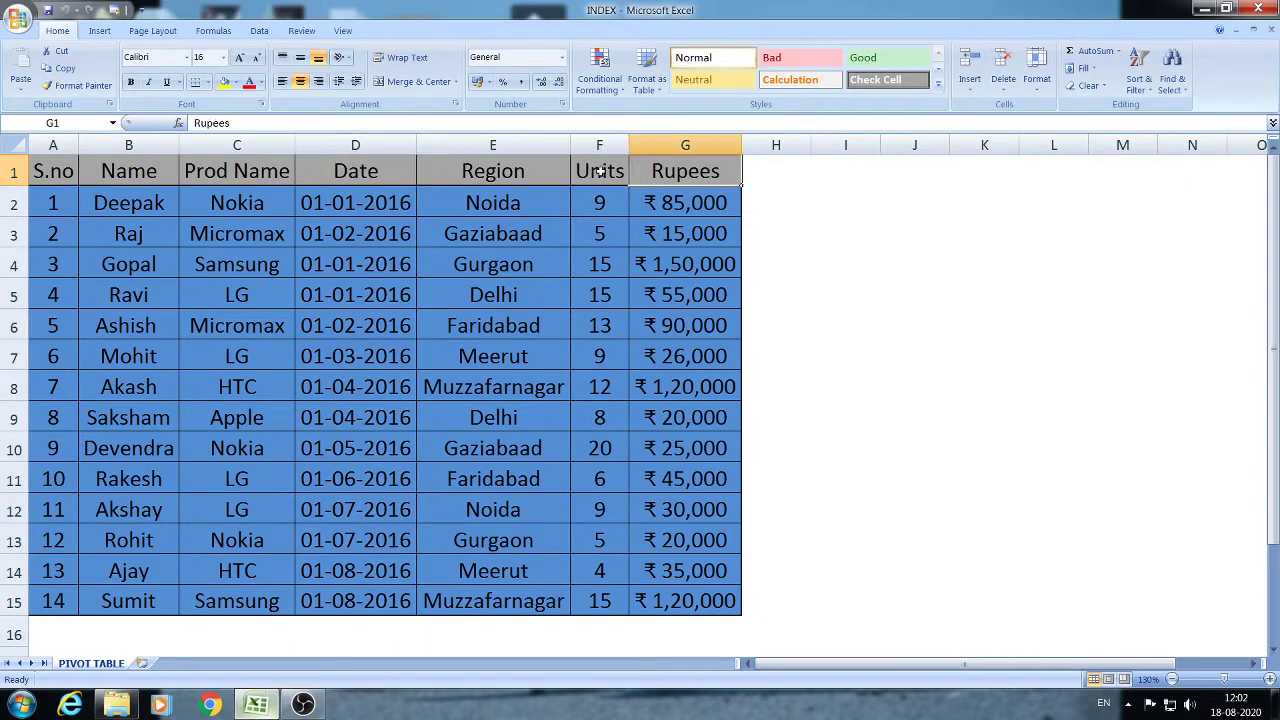
{"action": "left_click", "coordinate": [527, 172]}
{"action": "left_click", "coordinate": [245, 173]}
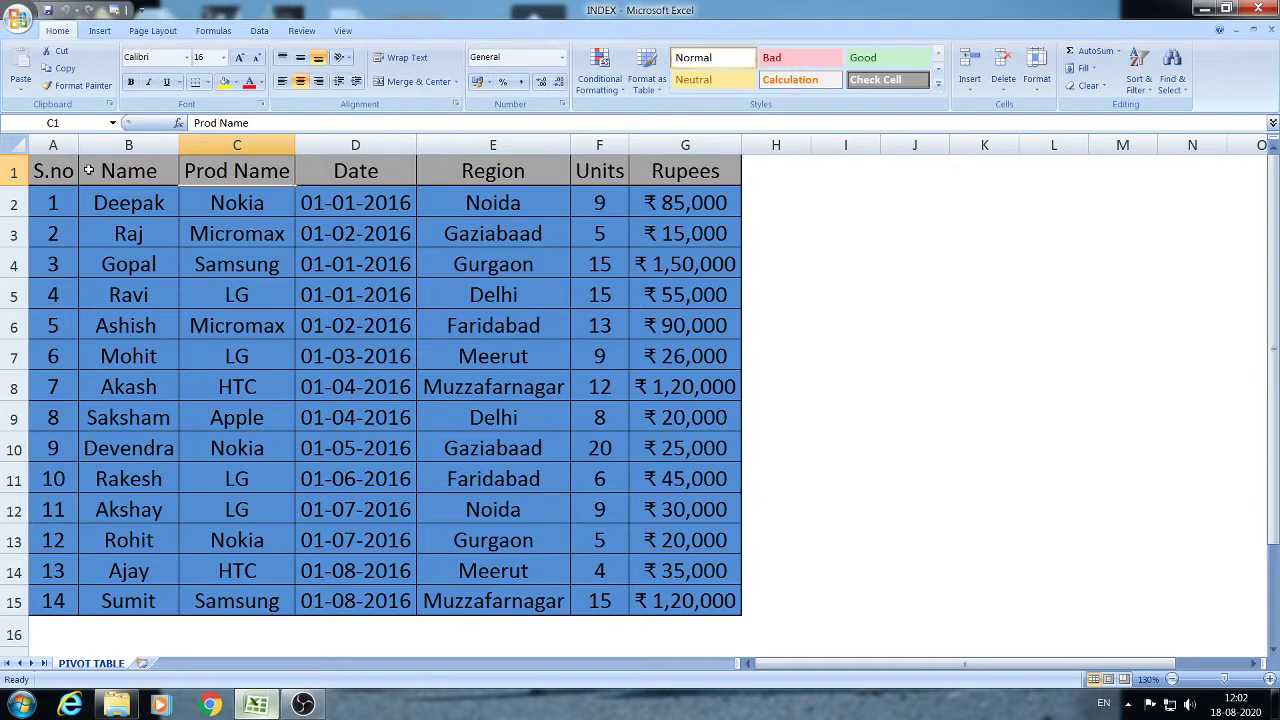
Create a PivotTable from the sales table range A1:G15 on a new worksheet
{"action": "left_click", "coordinate": [140, 300]}
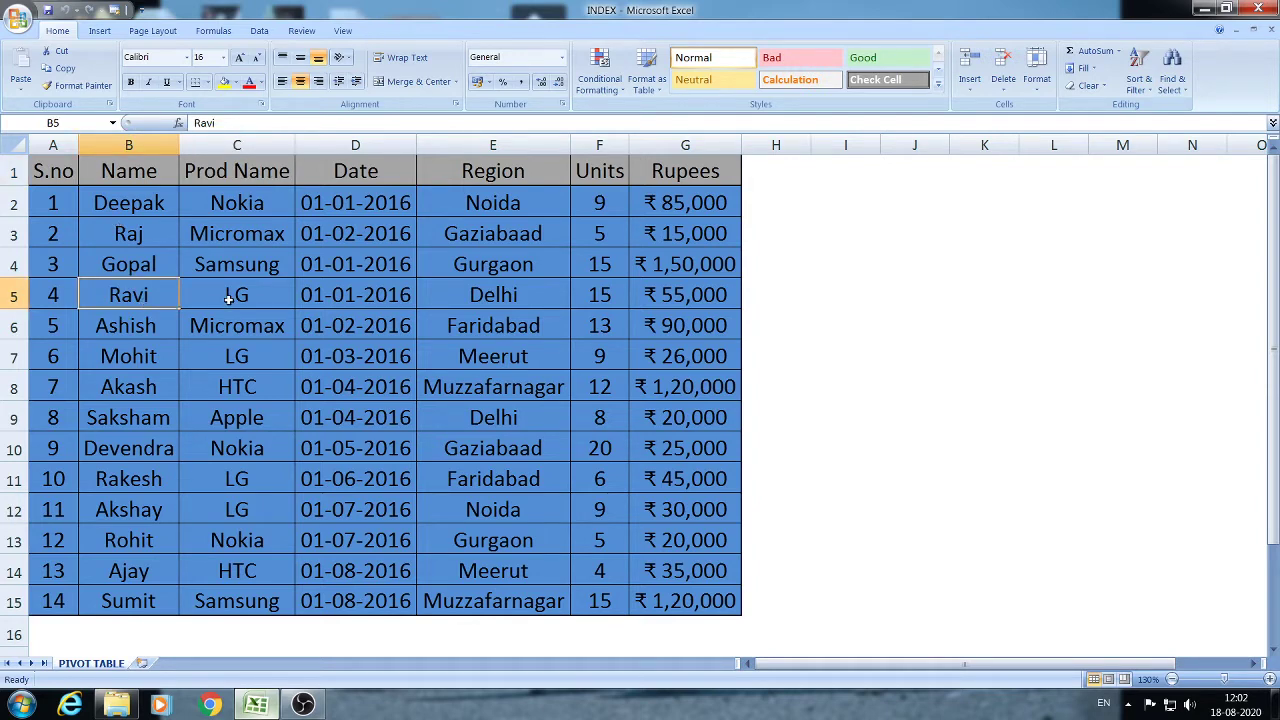
{"action": "left_click", "coordinate": [99, 31]}
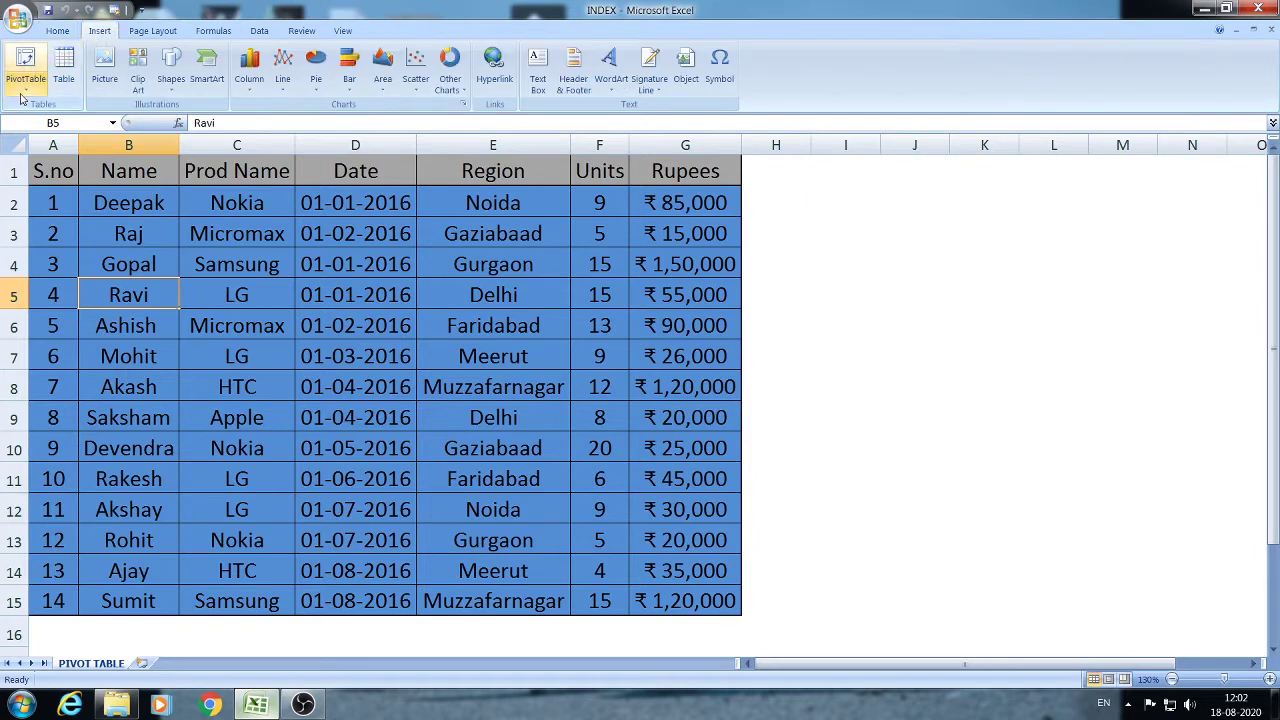
{"action": "left_click", "coordinate": [25, 92]}
{"action": "left_click", "coordinate": [40, 108]}
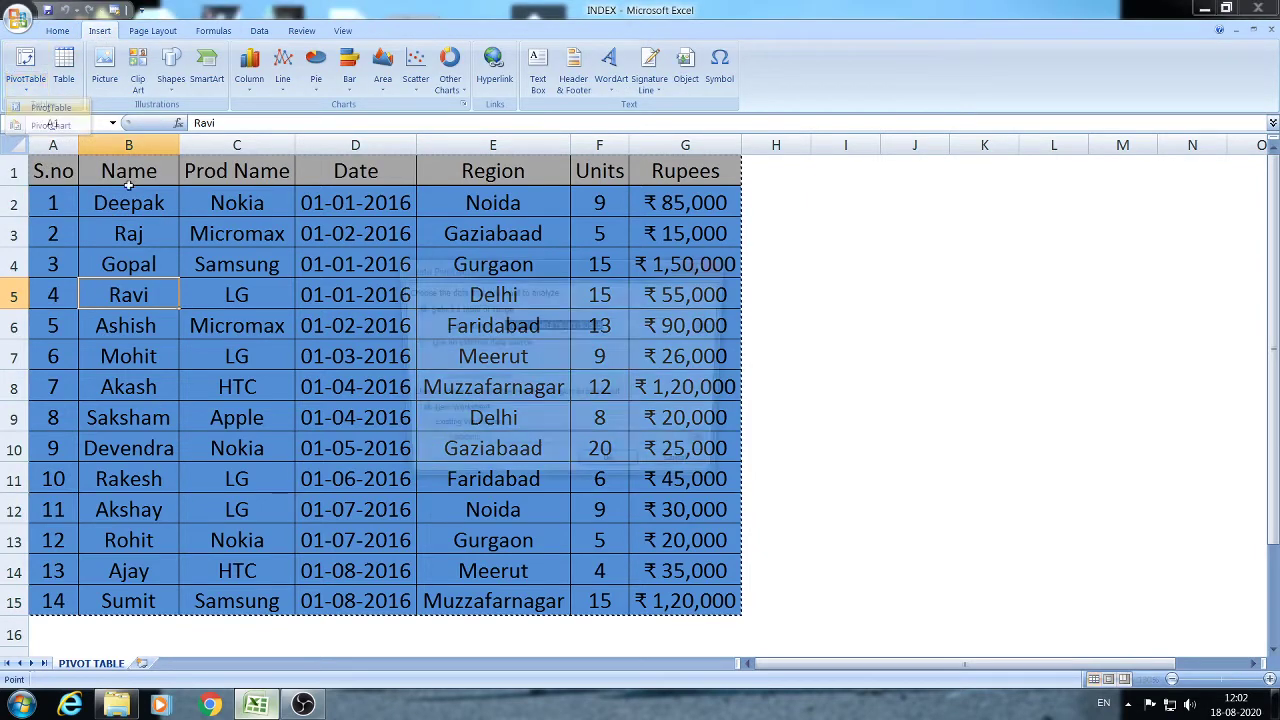
{"action": "left_click_drag", "start_coordinate": [491, 260], "coordinate": [345, 260]}
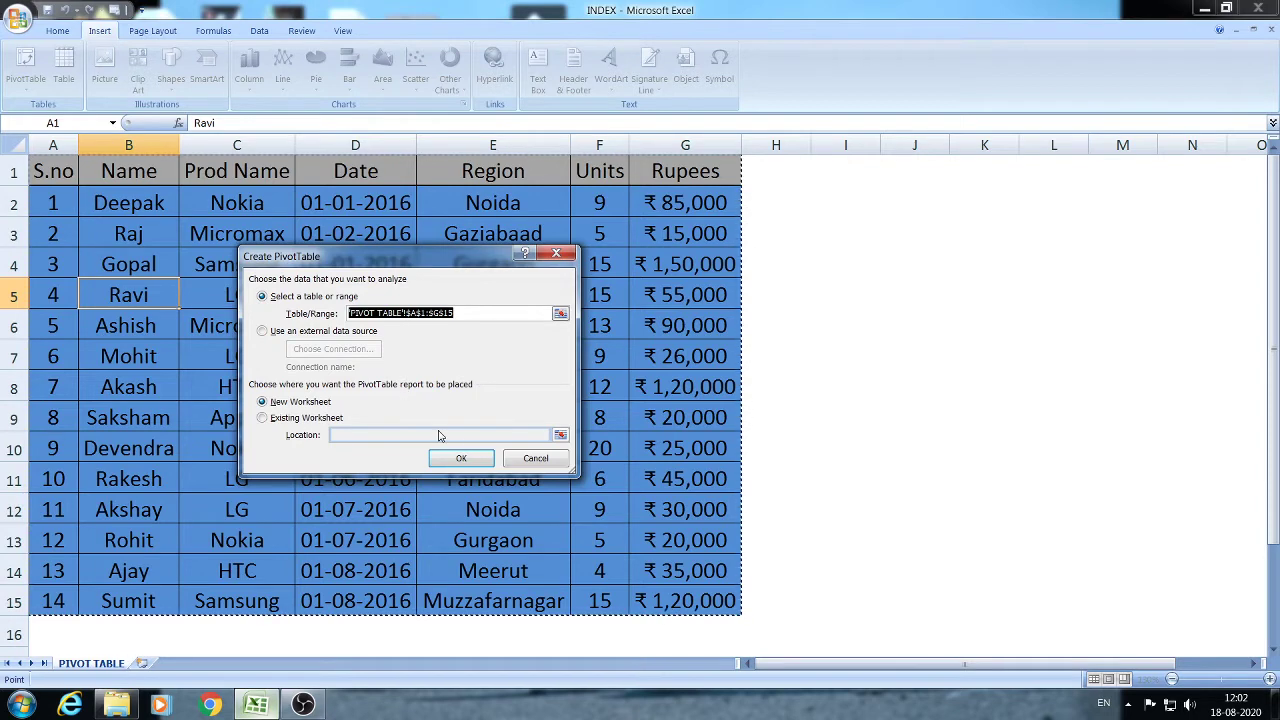
{"action": "left_click", "coordinate": [462, 457]}
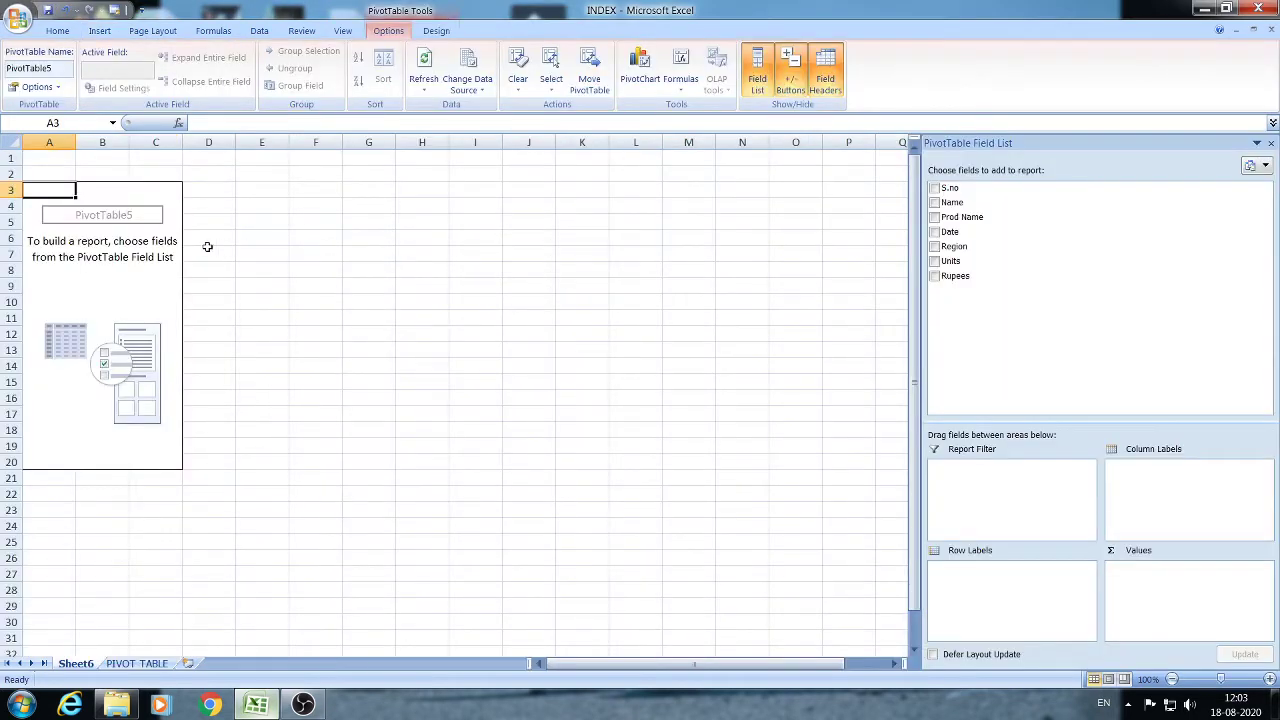
Add Region as the row labels and the sum of Units as the values of the PivotTable
{"action": "left_click", "coordinate": [208, 252]}
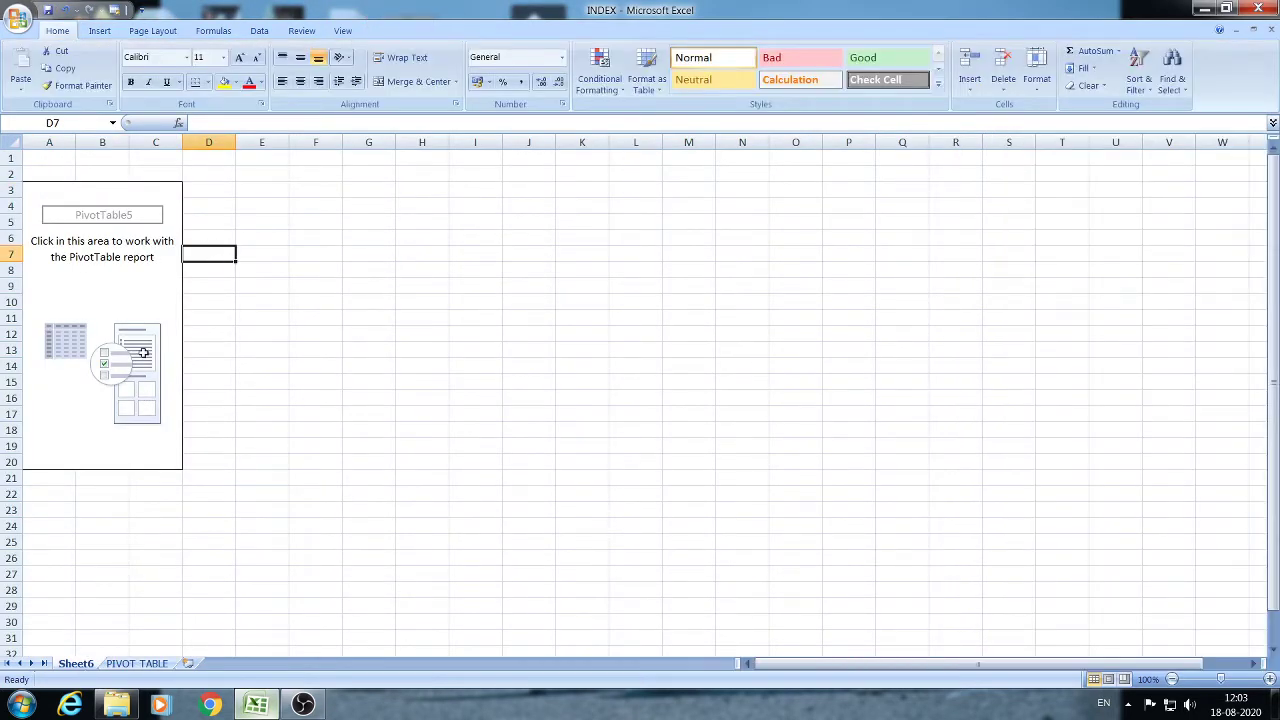
{"action": "left_click", "coordinate": [146, 275]}
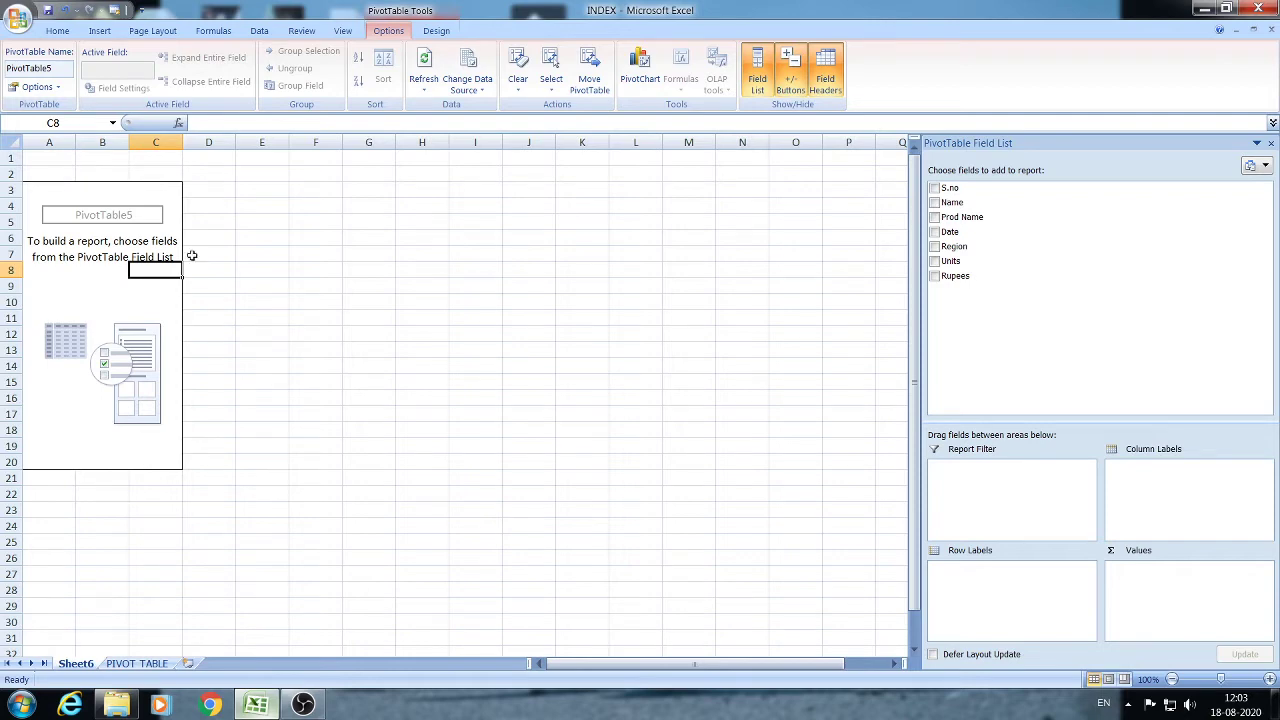
{"action": "left_click", "coordinate": [935, 246]}
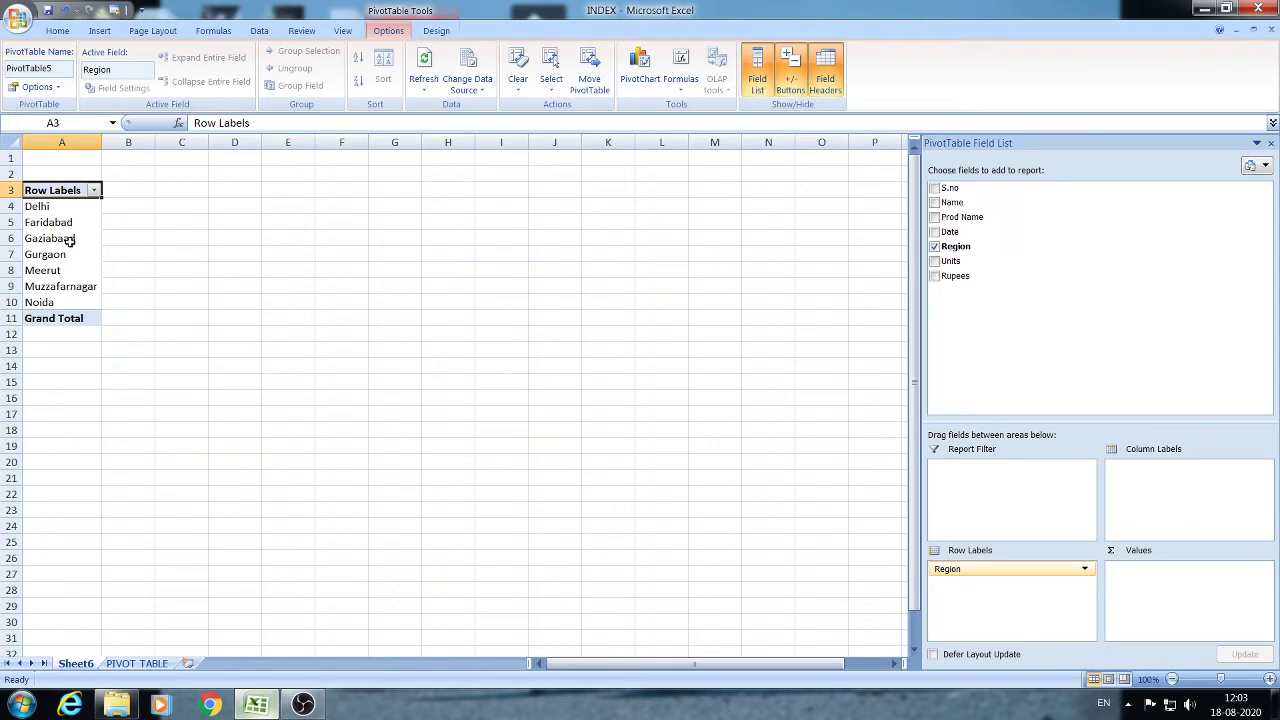
{"action": "left_click", "coordinate": [1270, 679]}
{"action": "left_click", "coordinate": [1270, 679]}
{"action": "left_click", "coordinate": [1270, 679]}
{"action": "left_click", "coordinate": [1270, 679]}
{"action": "left_click", "coordinate": [1270, 679]}
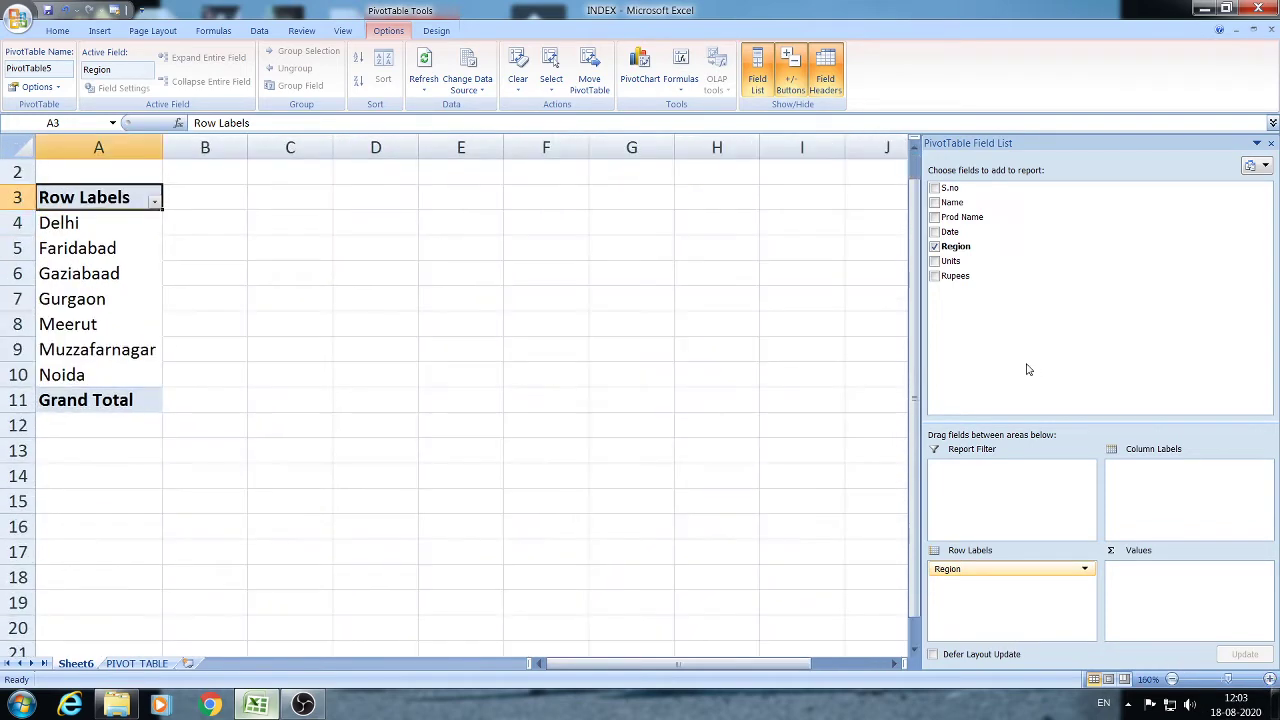
{"action": "left_click", "coordinate": [936, 263]}
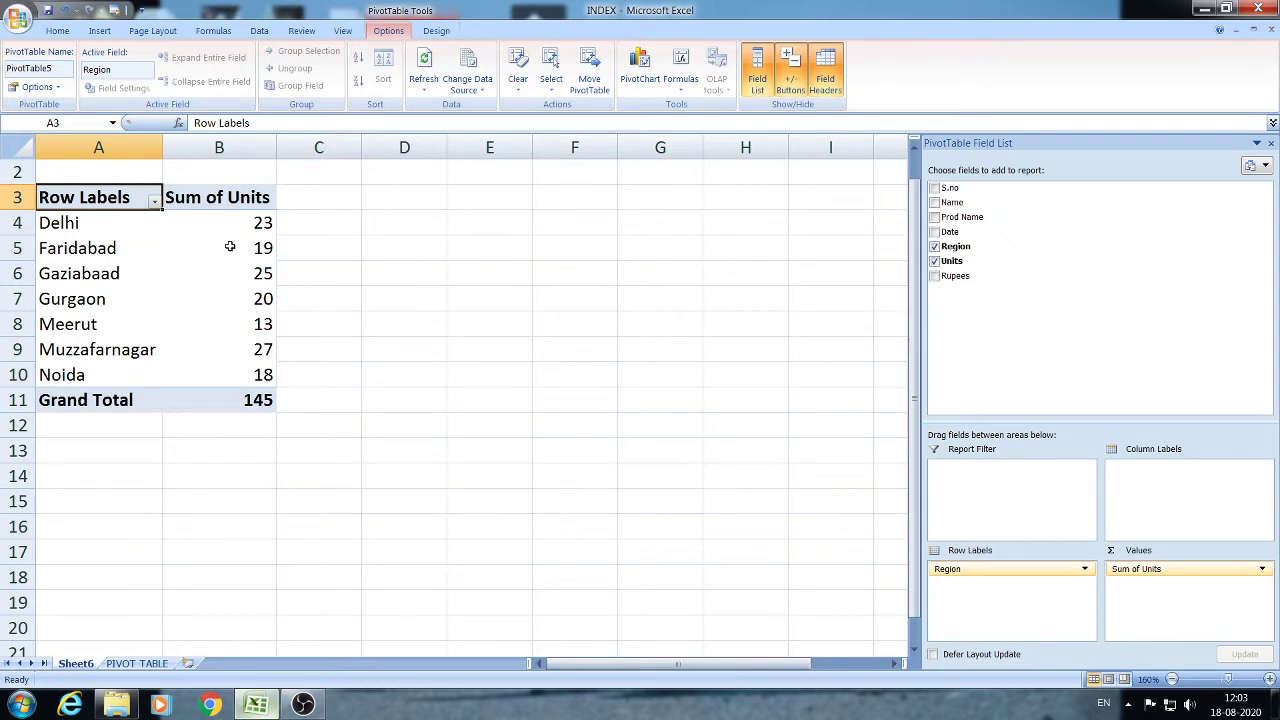
{"action": "mouse_move", "coordinate": [230, 246]}
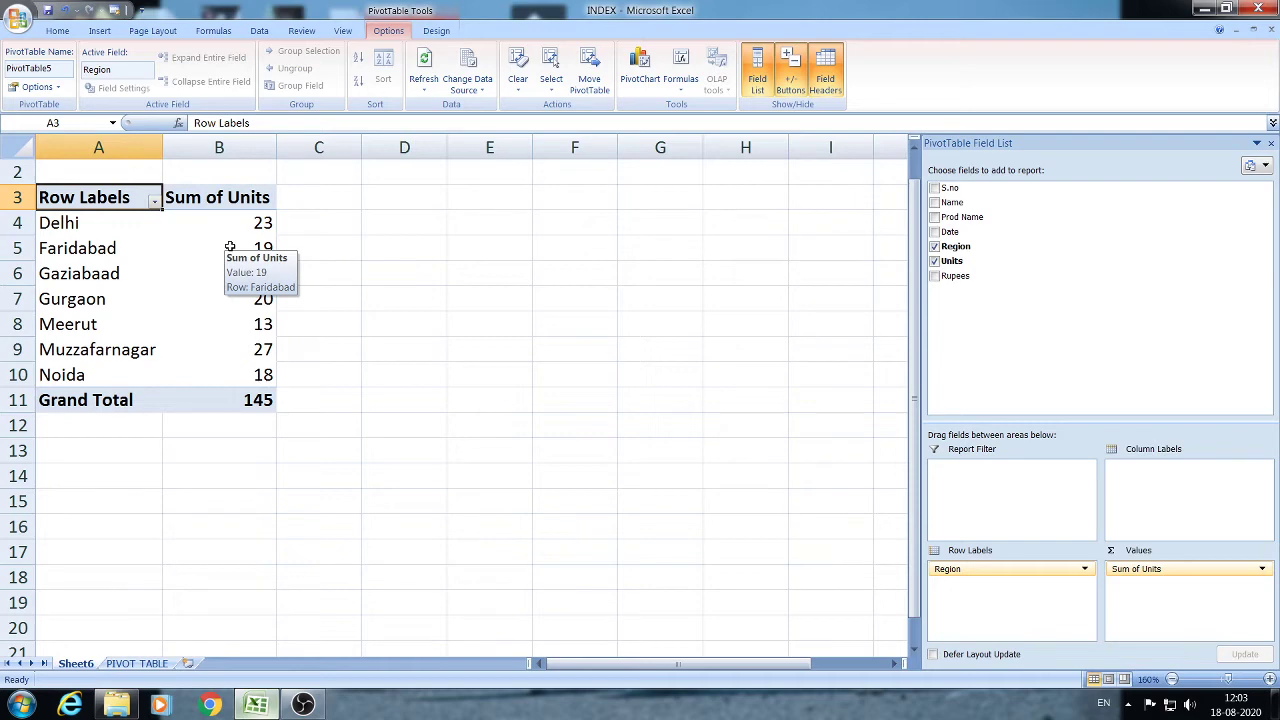
Add Name as a second row field beneath Region and review the units for each name
{"action": "left_click", "coordinate": [935, 202]}
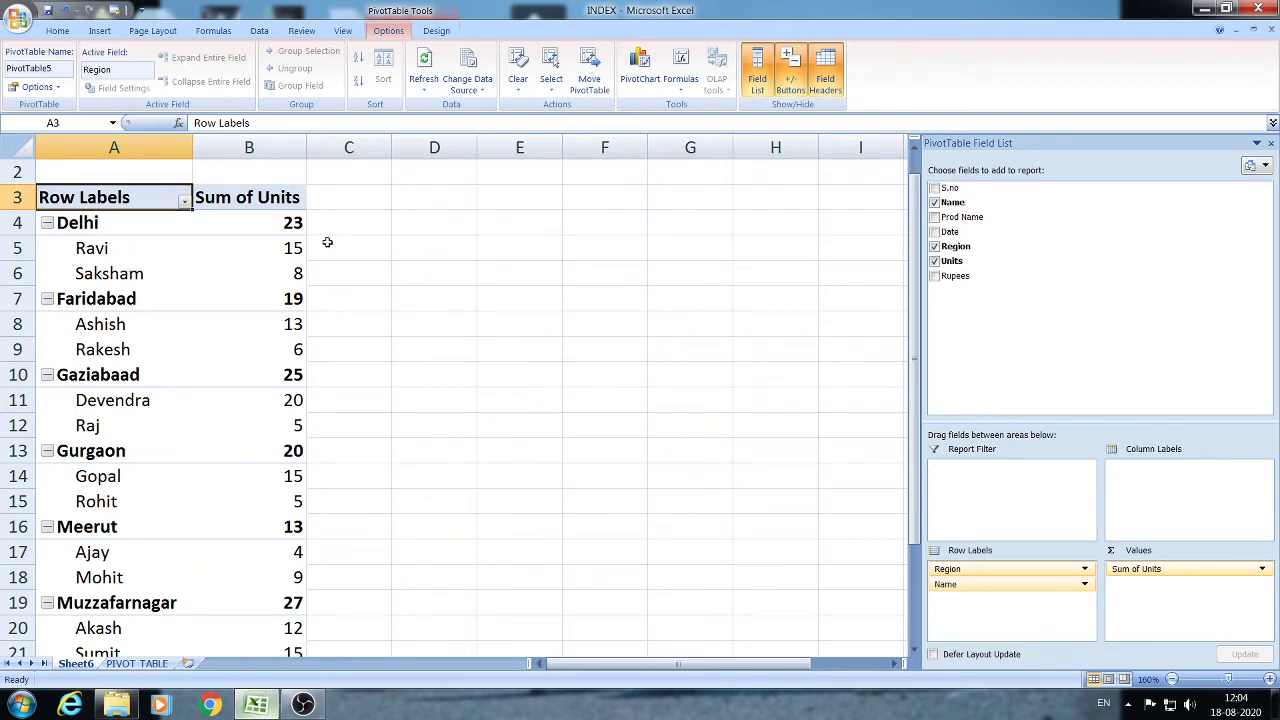
{"action": "scroll", "coordinate": [120, 330], "scroll_direction": "down", "scroll_amount": 3}
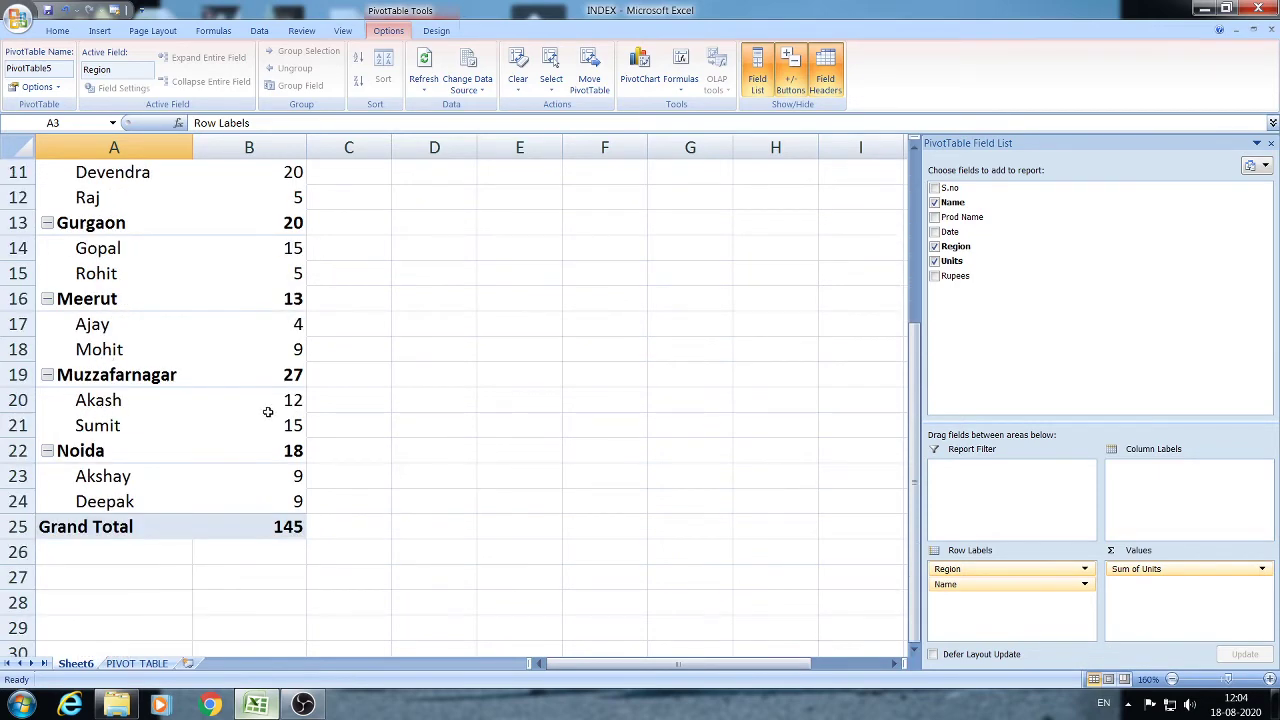
{"action": "scroll", "coordinate": [448, 413], "scroll_direction": "up", "scroll_amount": 3}
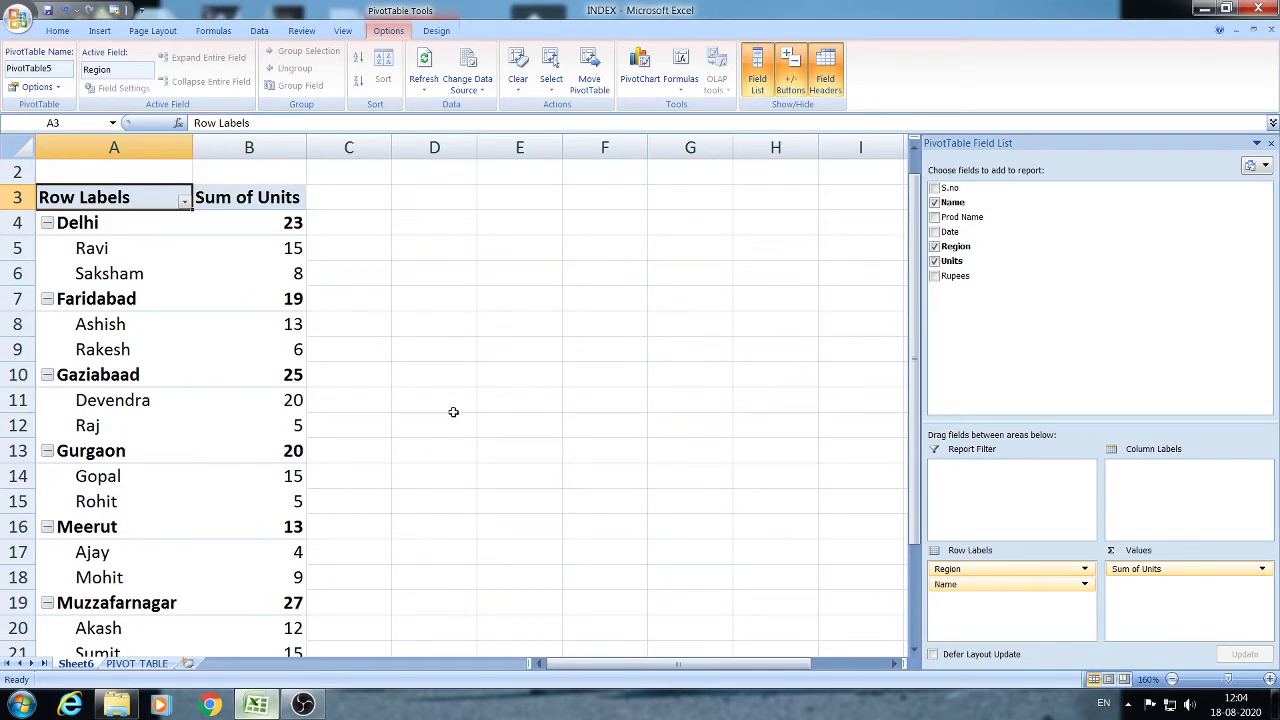
{"action": "scroll", "coordinate": [780, 470], "scroll_direction": "up", "scroll_amount": 1}
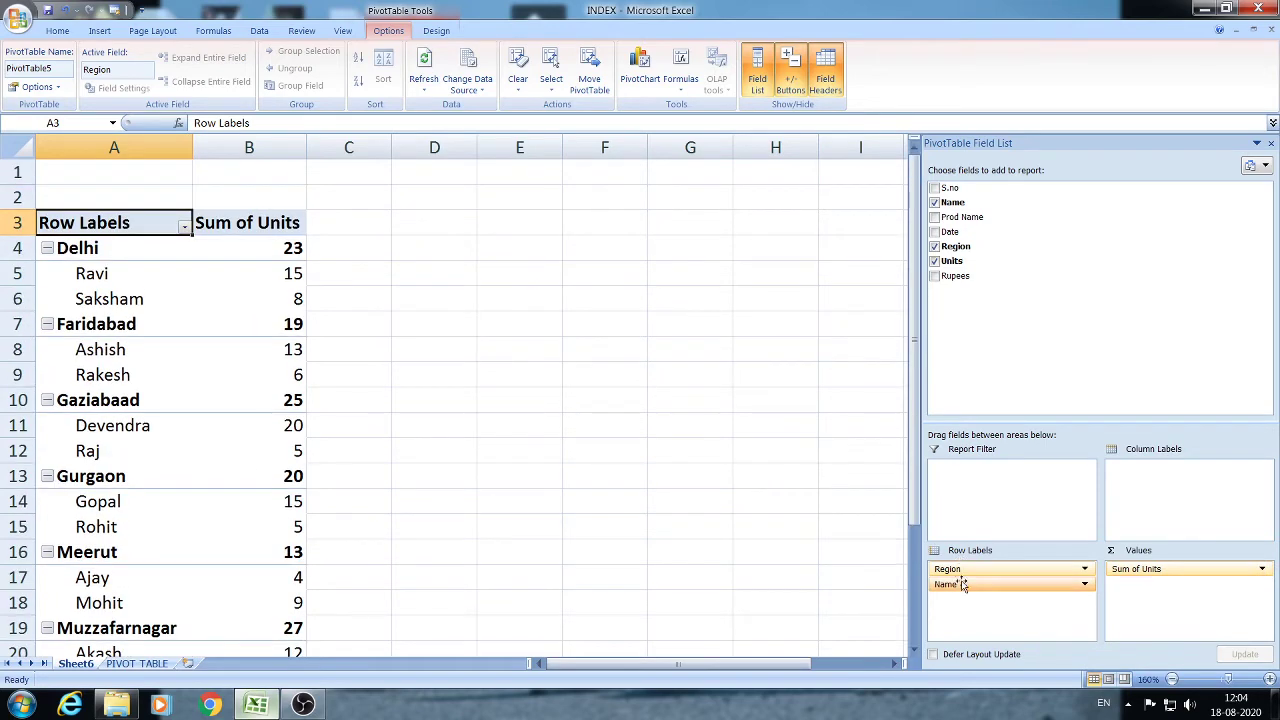
Move the Name field from the row labels to the column labels and review the table through its Grand Total column
{"action": "left_click_drag", "start_coordinate": [965, 588], "coordinate": [1152, 495]}
{"action": "left_click_drag", "start_coordinate": [646, 665], "coordinate": [704, 668]}
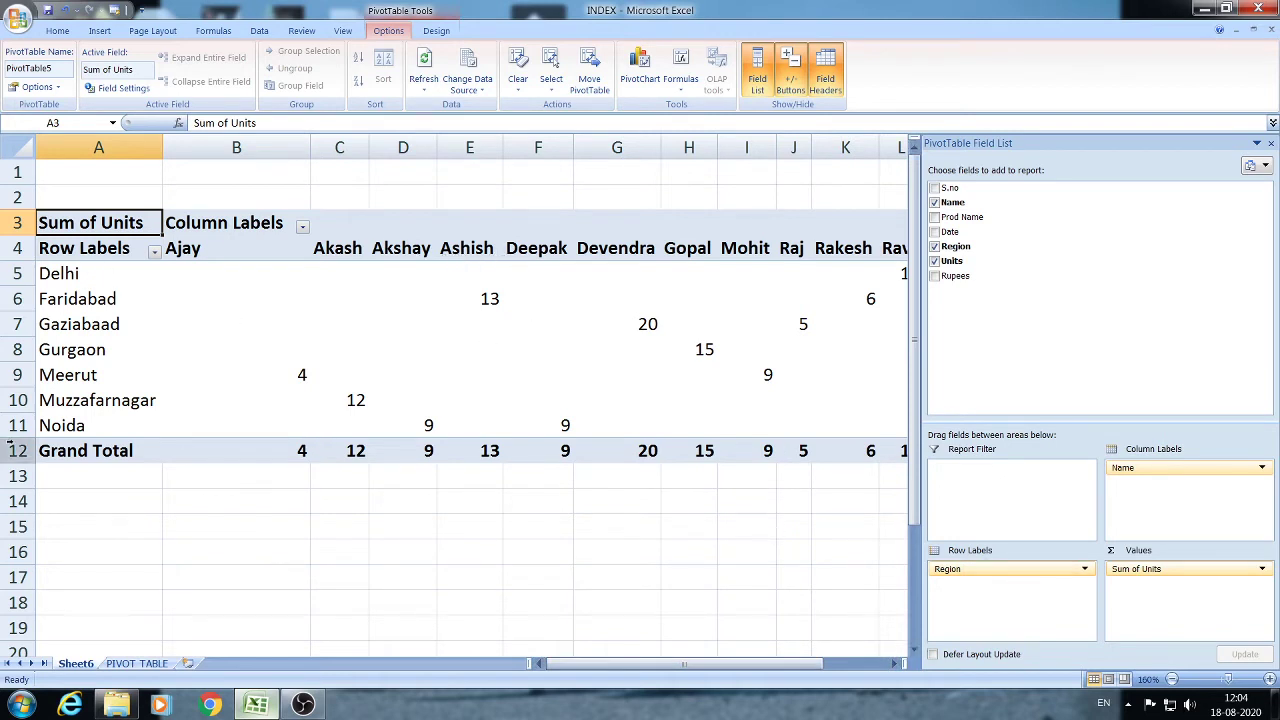
{"action": "left_click_drag", "start_coordinate": [670, 665], "coordinate": [897, 670]}
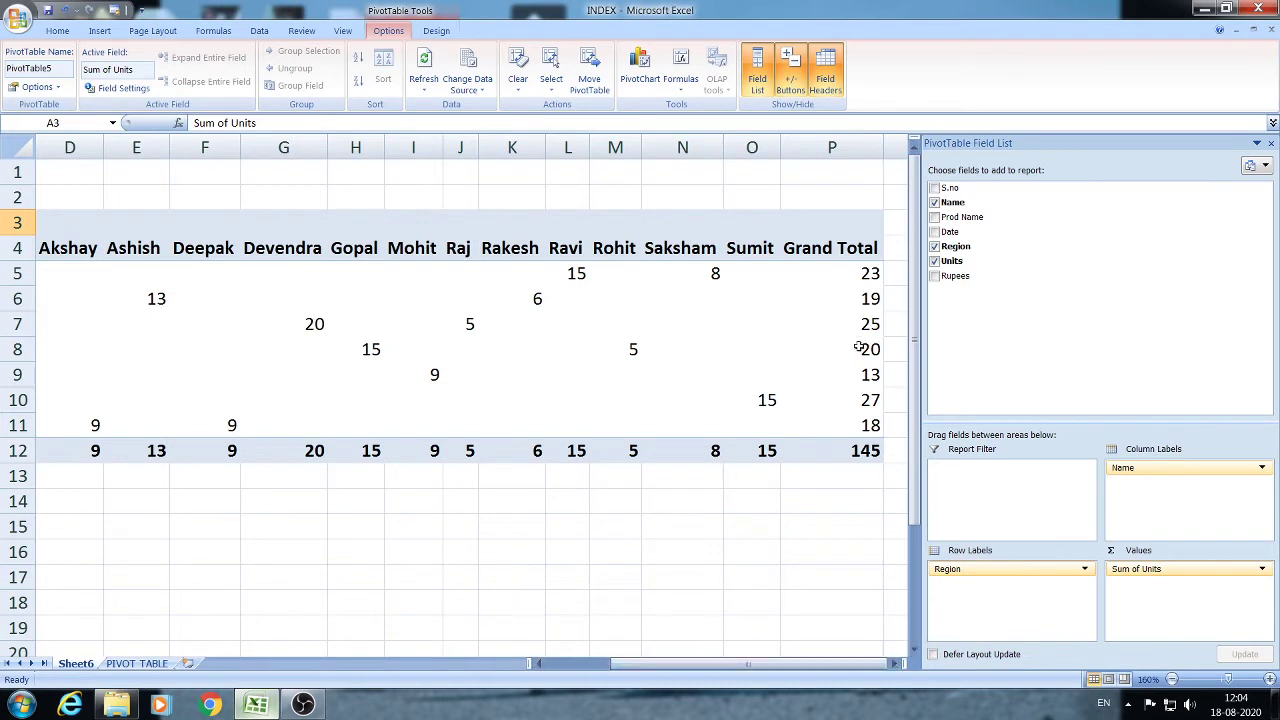
{"action": "mouse_move", "coordinate": [858, 347]}
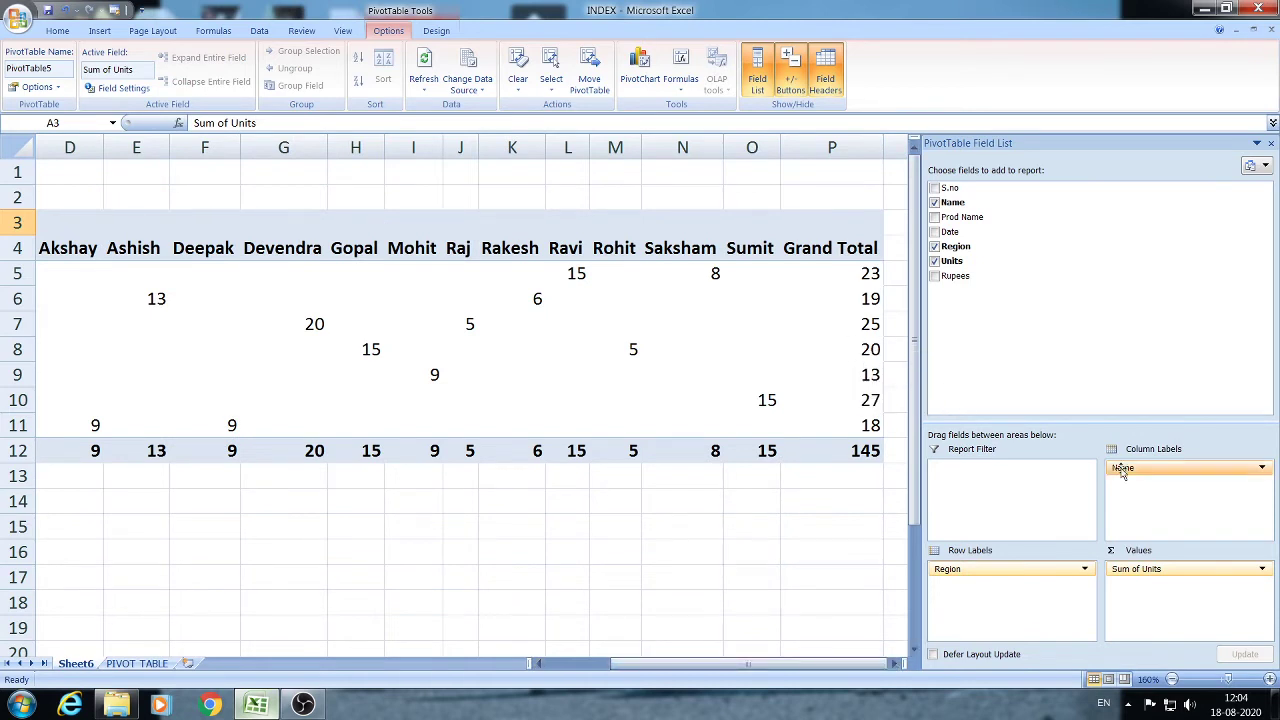
Remove the Name, Region and Sum of Units fields from the PivotTable layout
{"action": "left_click_drag", "start_coordinate": [1140, 470], "coordinate": [1105, 400]}
{"action": "left_click_drag", "start_coordinate": [981, 570], "coordinate": [1000, 330]}
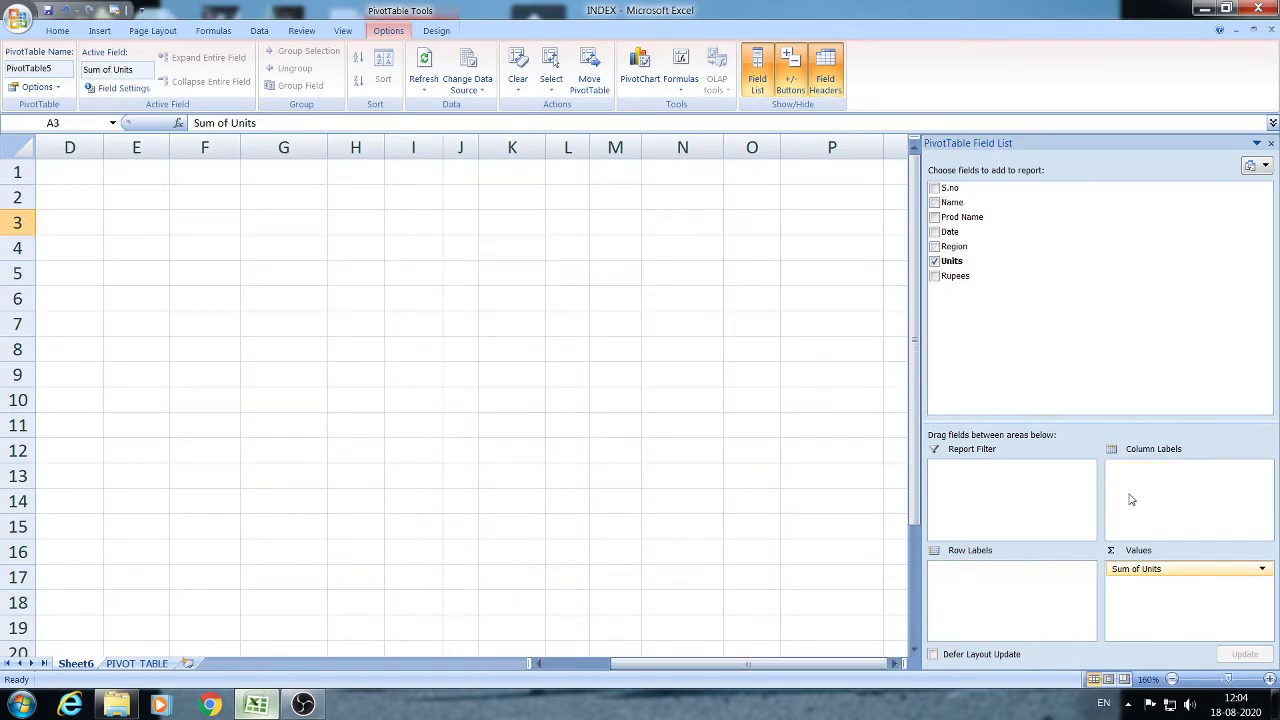
{"action": "left_click_drag", "start_coordinate": [1163, 578], "coordinate": [1007, 244]}
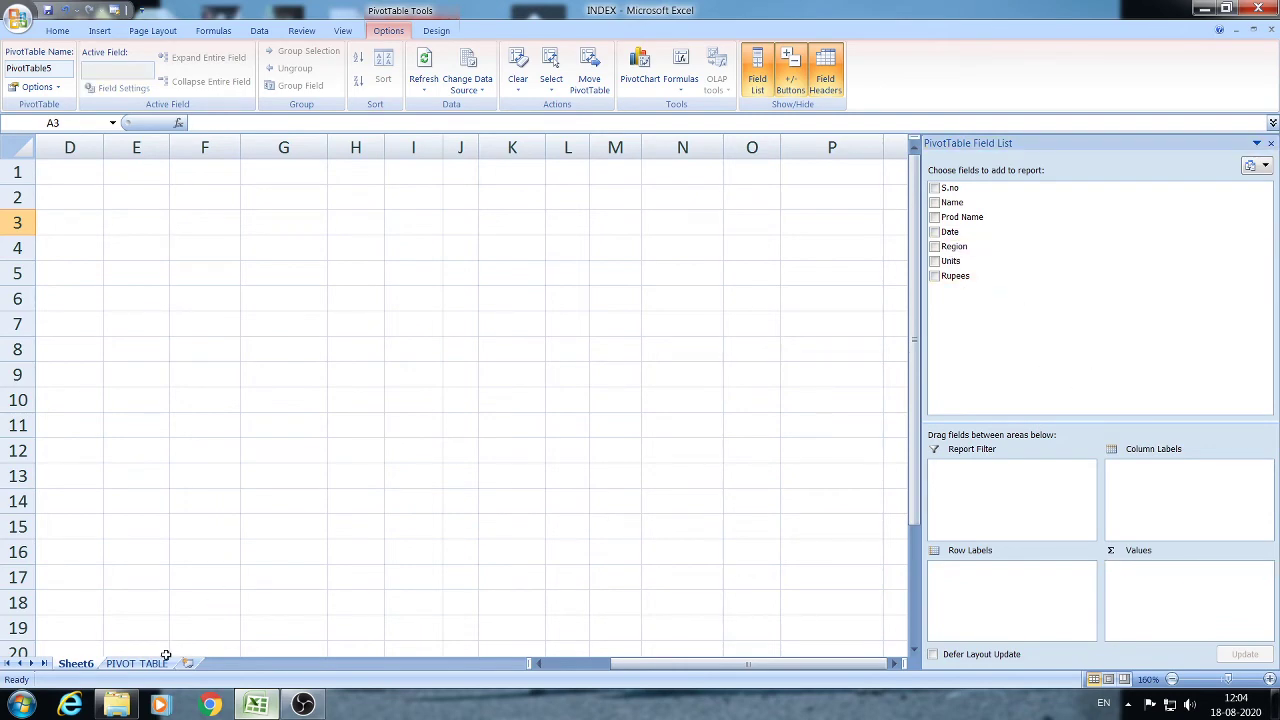
In the PIVOT TABLE sheet, set the Units value in cell F5 to 20
{"action": "left_click", "coordinate": [137, 663]}
{"action": "left_click", "coordinate": [184, 456]}
{"action": "scroll", "coordinate": [105, 575], "scroll_direction": "down", "scroll_amount": 1}
{"action": "left_click", "coordinate": [122, 497]}
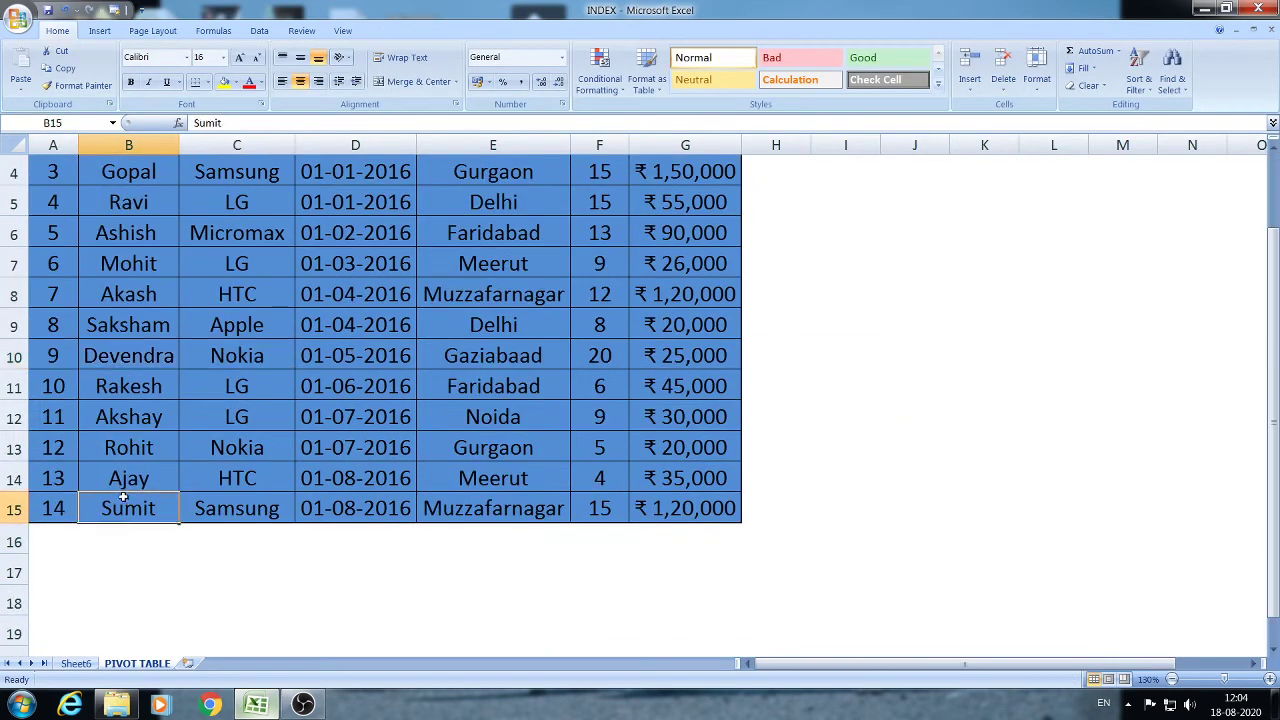
{"action": "left_click", "coordinate": [152, 390]}
{"action": "left_click", "coordinate": [152, 332]}
{"action": "scroll", "coordinate": [384, 302], "scroll_direction": "up", "scroll_amount": 1}
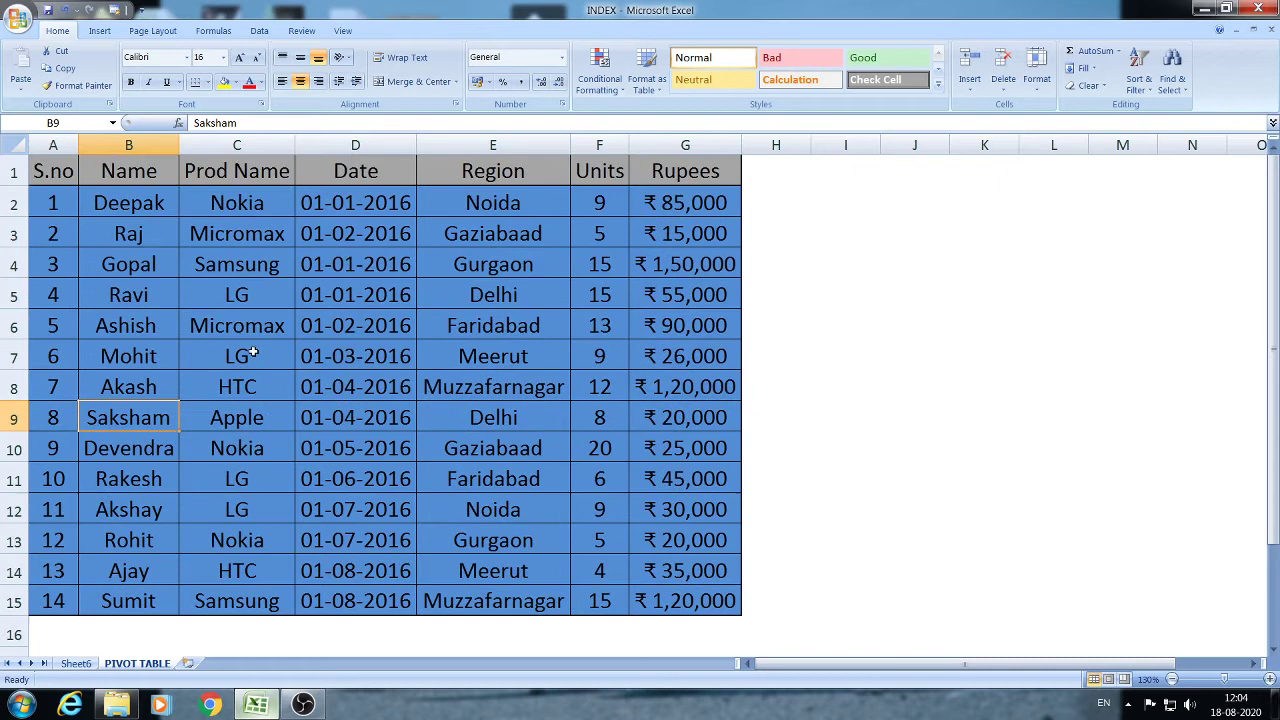
{"action": "left_click", "coordinate": [145, 328]}
{"action": "left_click", "coordinate": [152, 297]}
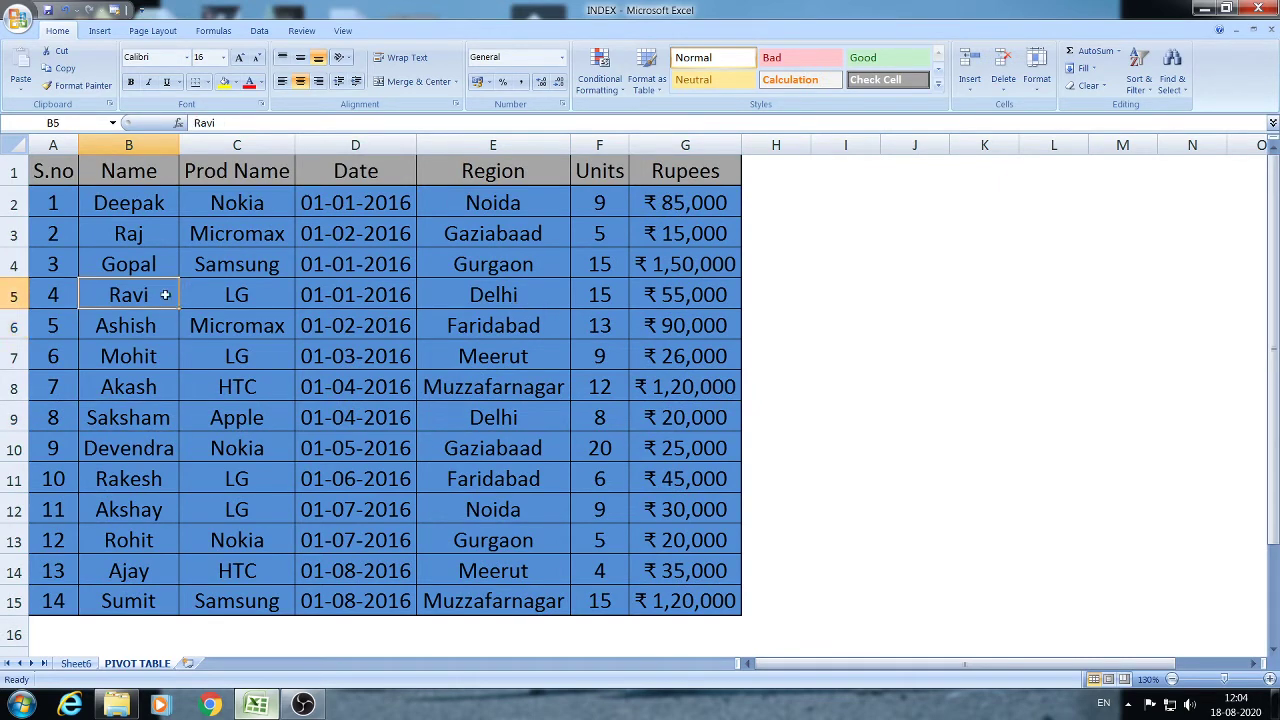
{"action": "left_click", "coordinate": [574, 290]}
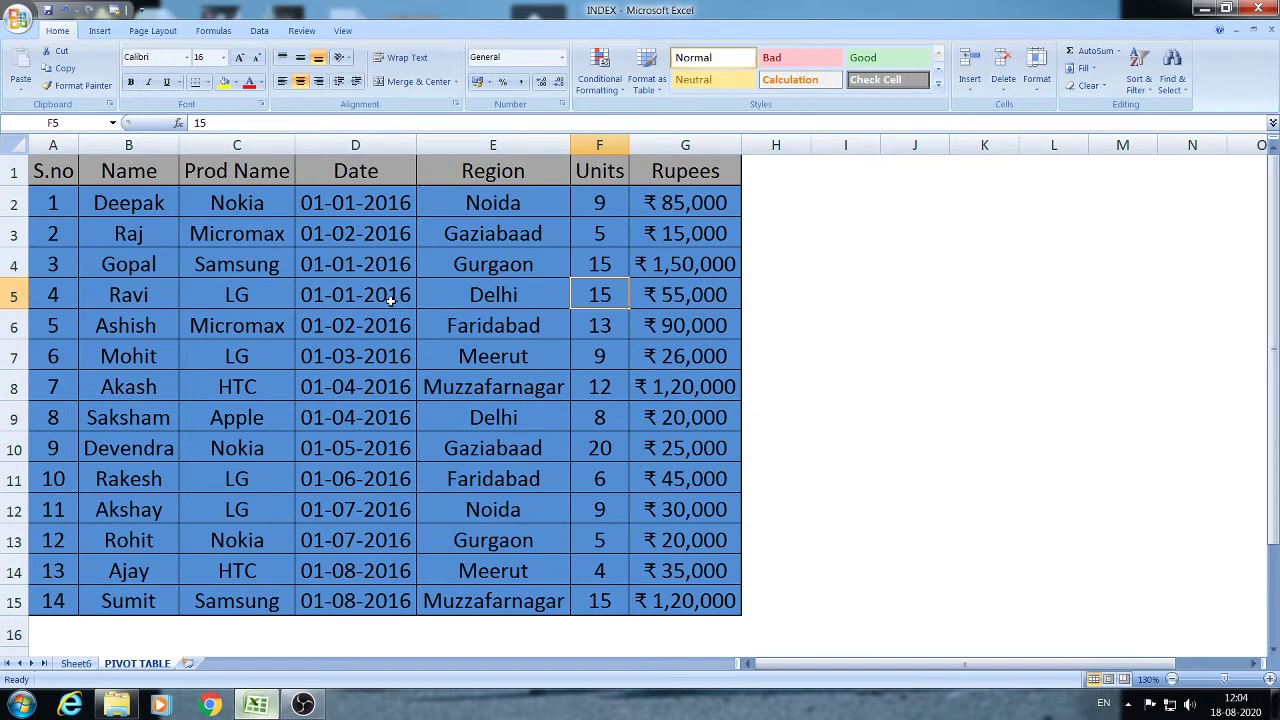
{"action": "type", "text": "20"}
{"action": "key", "text": "Return"}
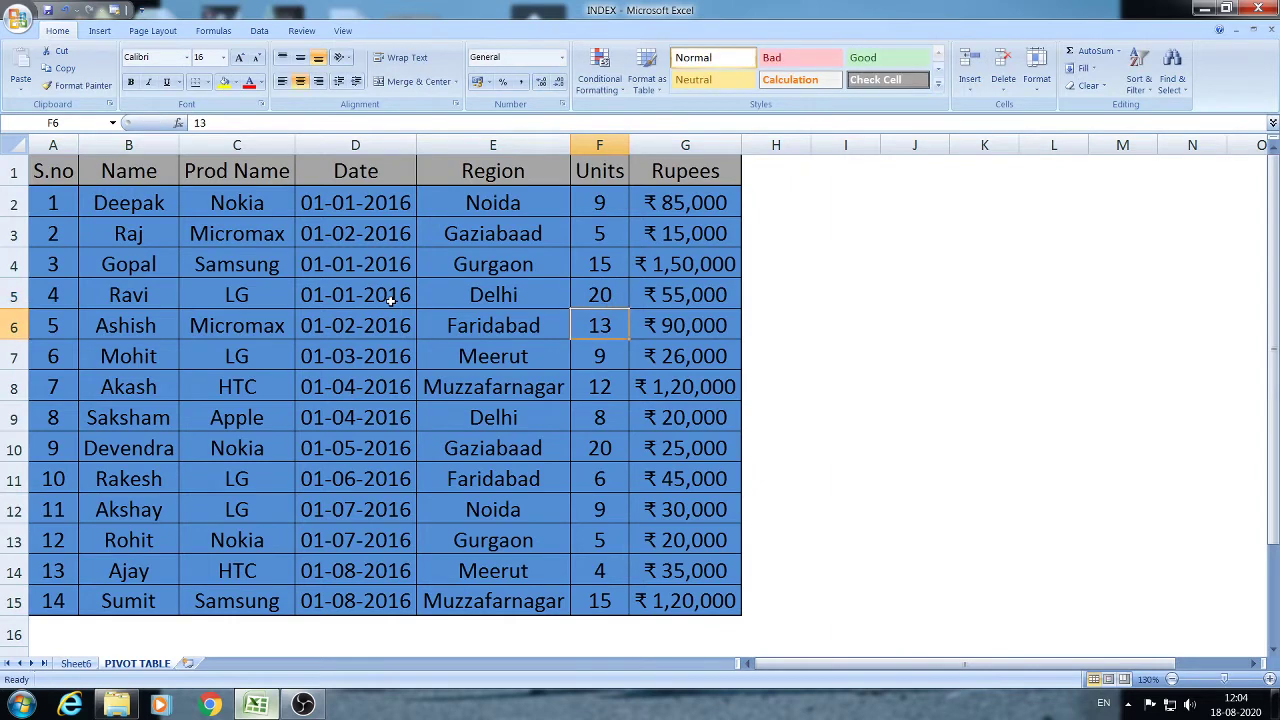
{"action": "key", "text": "Up"}
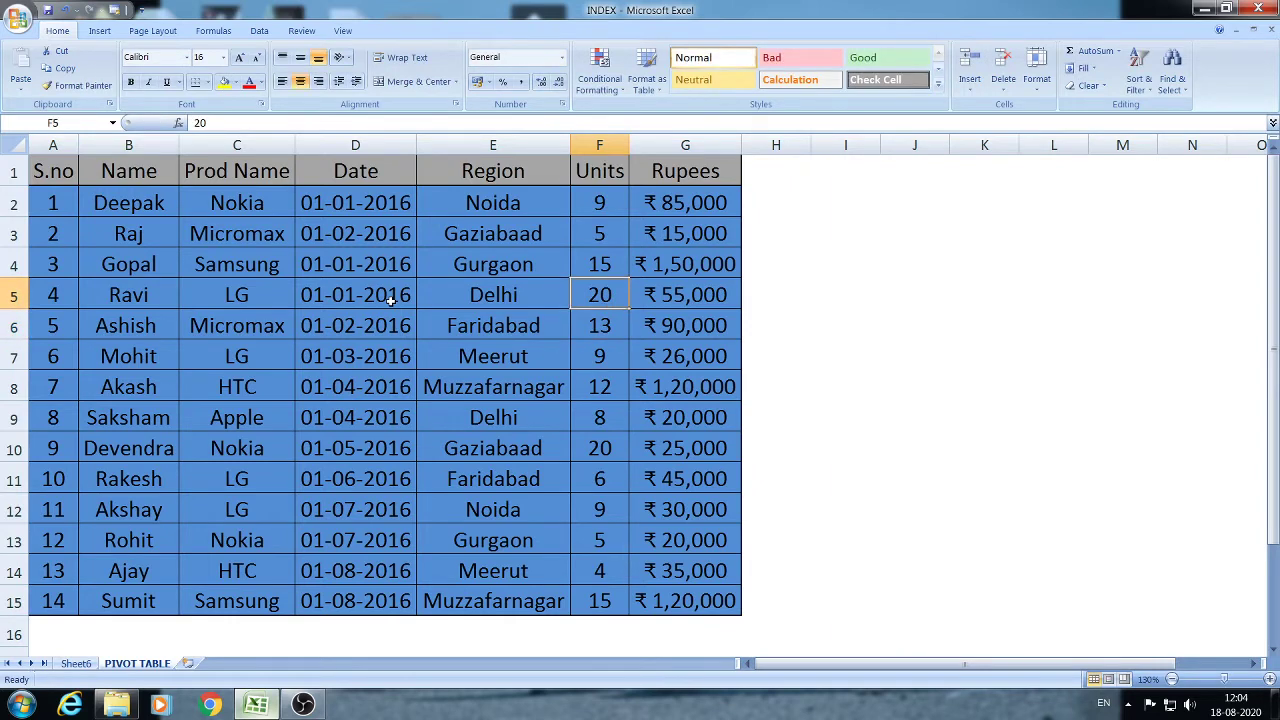
Lay out the Sheet6 PivotTable with Region as row labels, sum of Units as values and Name as column labels
{"action": "left_click", "coordinate": [78, 664]}
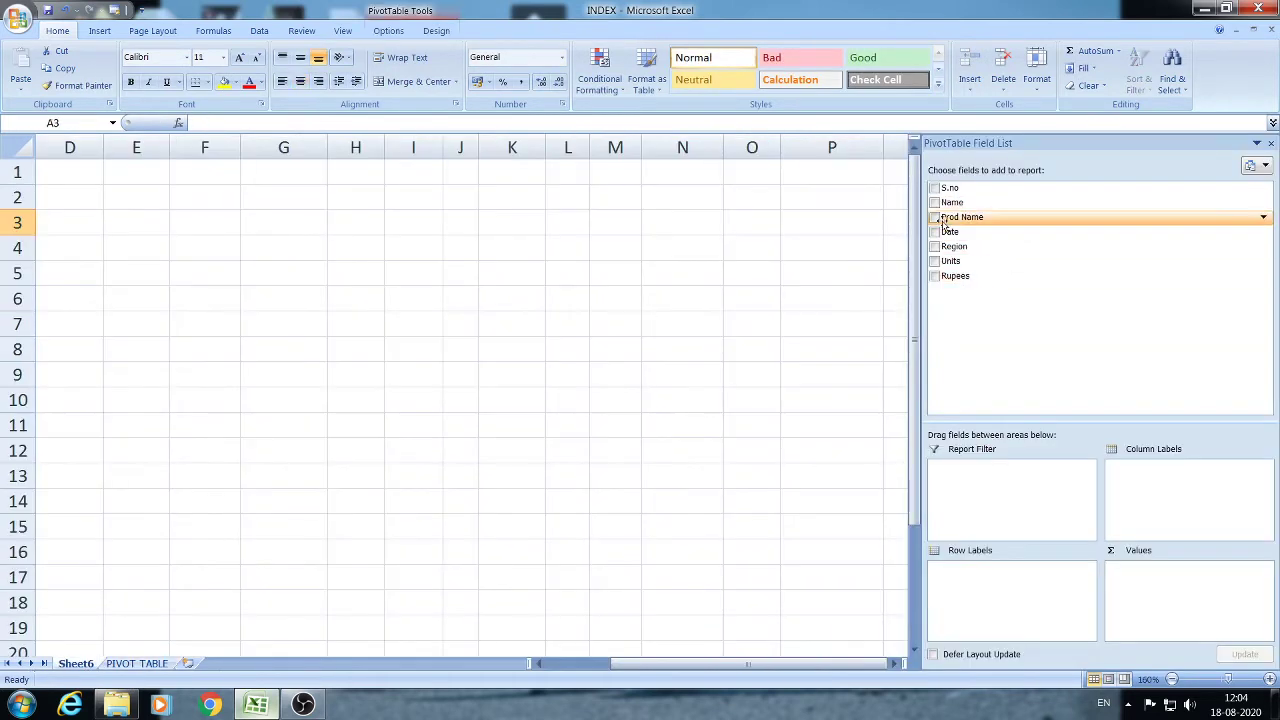
{"action": "left_click_drag", "start_coordinate": [943, 246], "coordinate": [955, 592]}
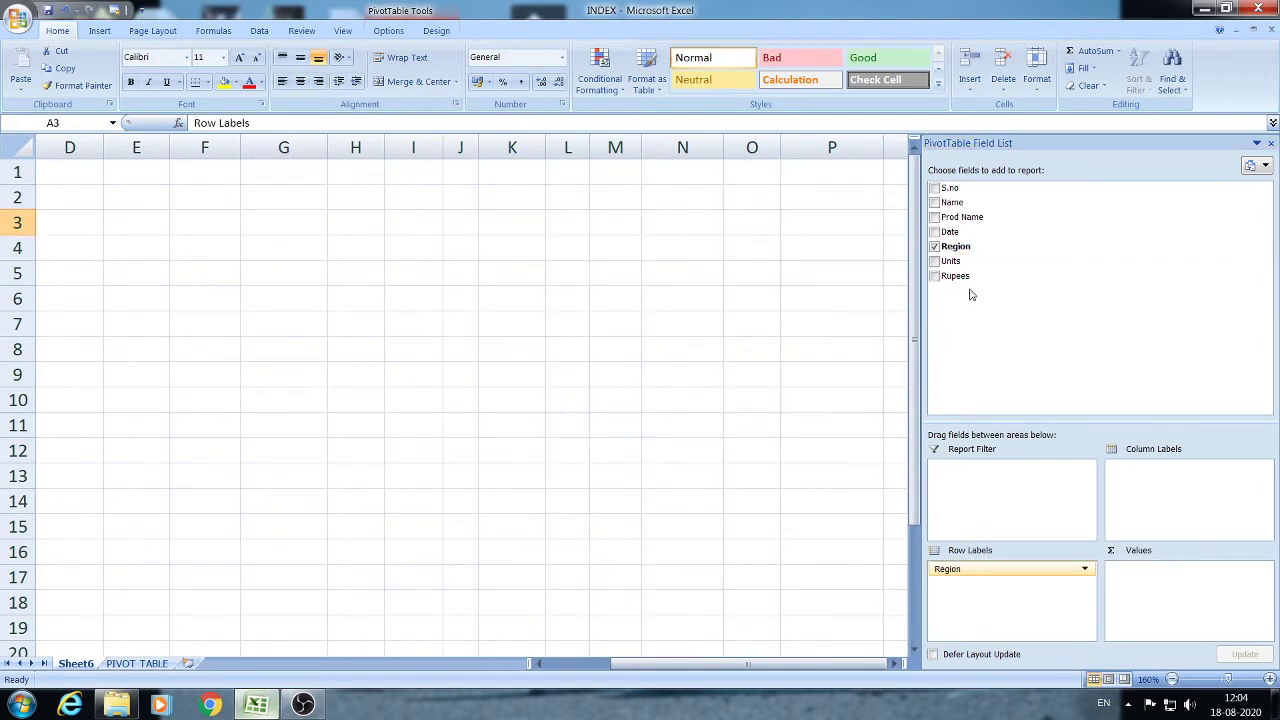
{"action": "left_click_drag", "start_coordinate": [955, 262], "coordinate": [1136, 572]}
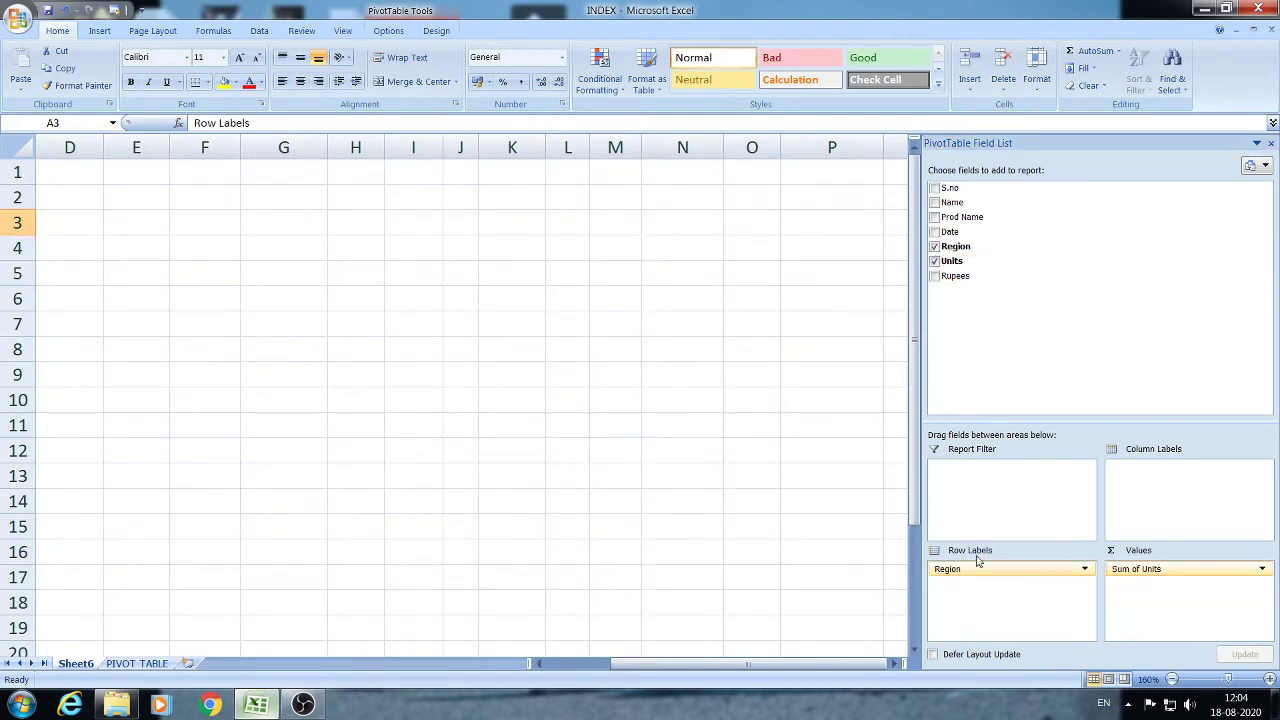
{"action": "left_click_drag", "start_coordinate": [950, 202], "coordinate": [1145, 484]}
Compare the Delhi units value in cell L5 of the Sheet6 PivotTable with source cell F5 in the PIVOT TABLE sheet
{"action": "left_click_drag", "start_coordinate": [642, 663], "coordinate": [600, 663]}
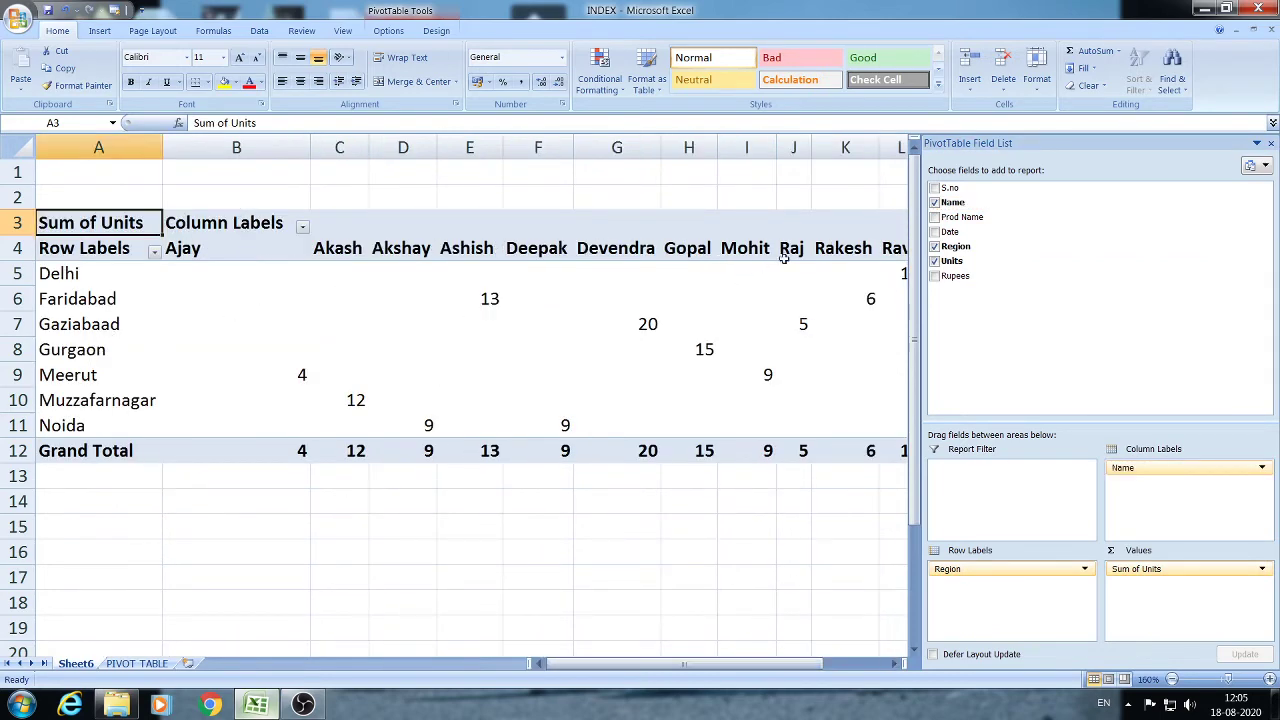
{"action": "left_click", "coordinate": [837, 250]}
{"action": "key", "text": "Right"}
{"action": "key", "text": "Right"}
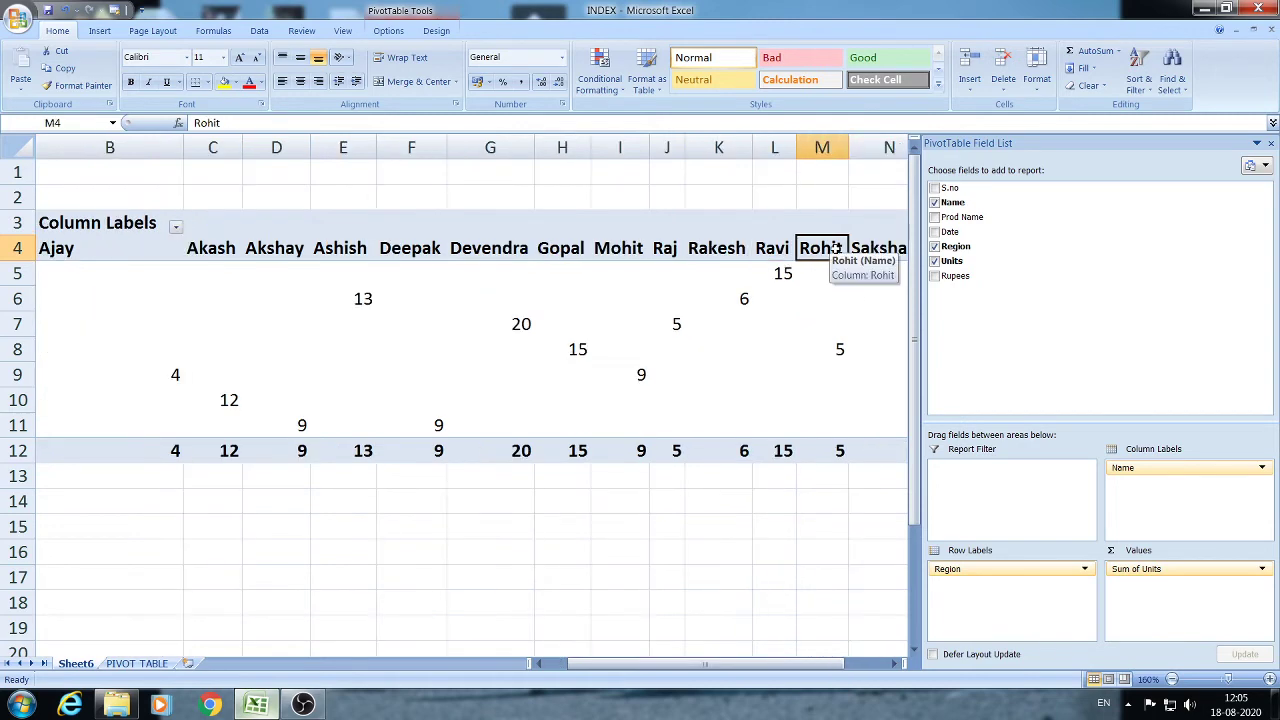
{"action": "key", "text": "Left"}
{"action": "key", "text": "Down"}
{"action": "key", "text": "Up"}
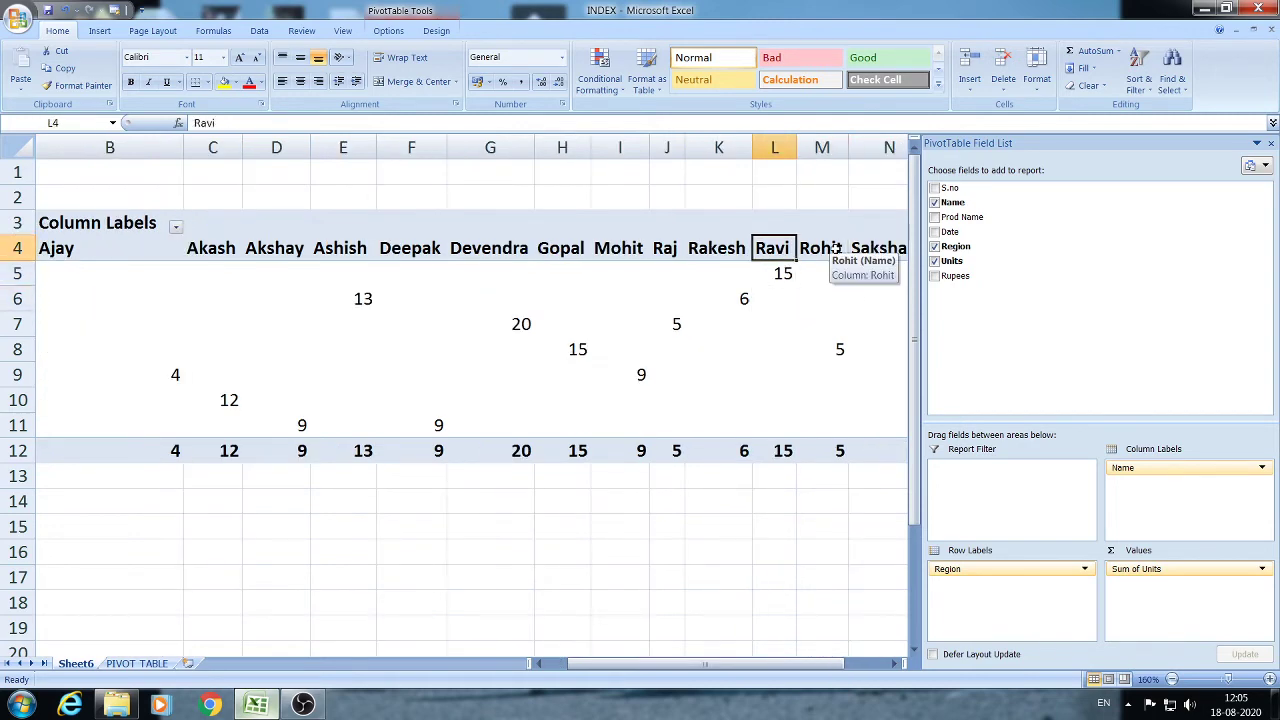
{"action": "key", "text": "Down"}
{"action": "key", "text": "Up"}
{"action": "key", "text": "Left"}
{"action": "key", "text": "Right"}
{"action": "key", "text": "Down"}
{"action": "key", "text": "Left"}
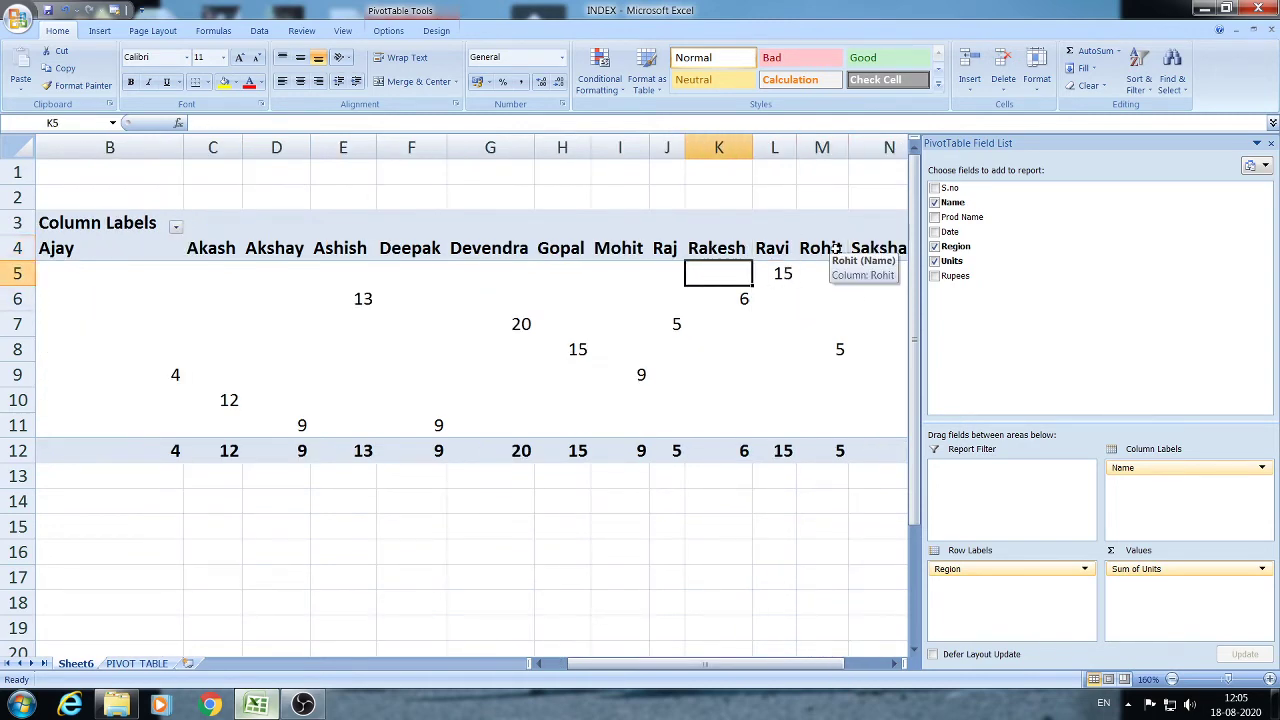
{"action": "left_click", "coordinate": [137, 663]}
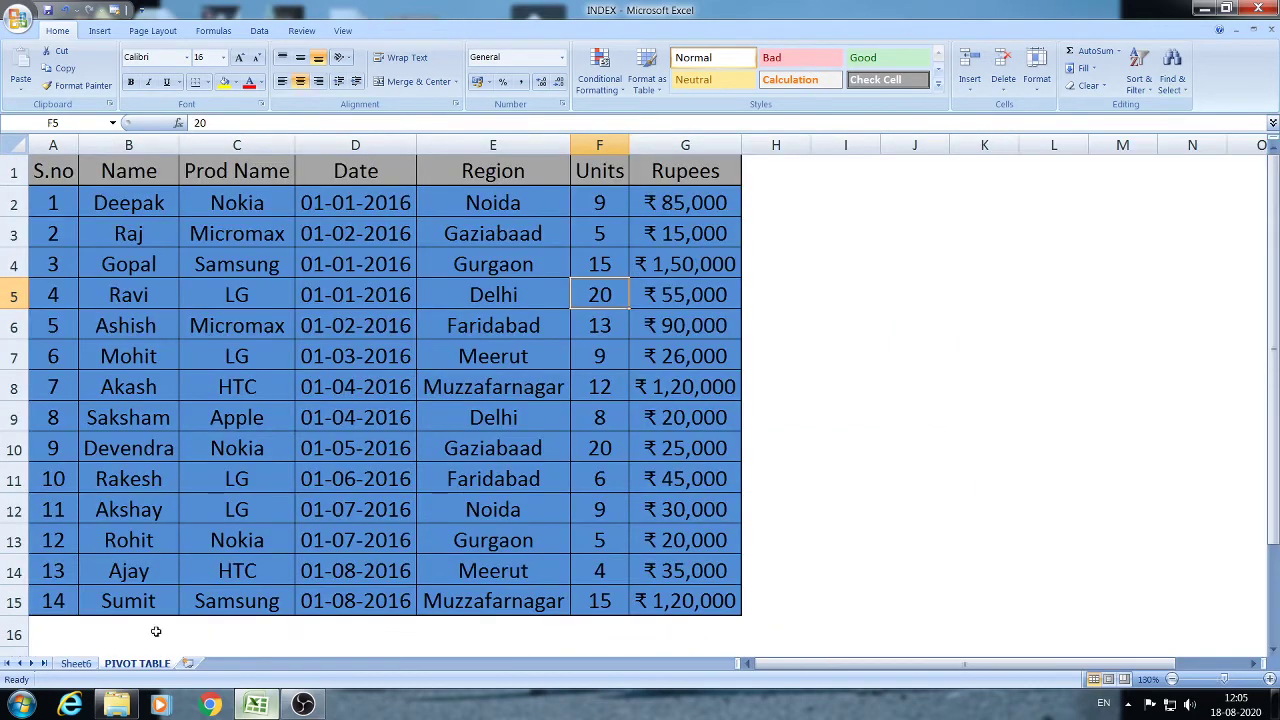
{"action": "left_click", "coordinate": [76, 663]}
{"action": "left_click", "coordinate": [786, 266]}
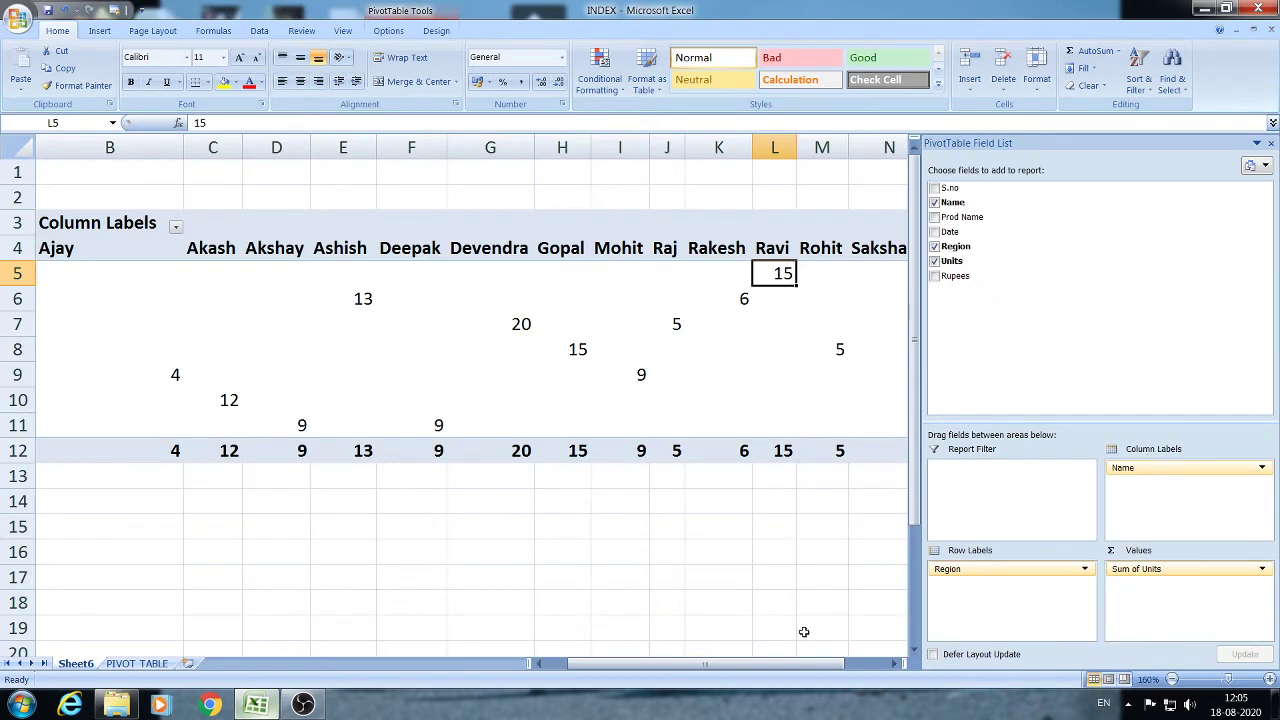
Refresh the Sheet6 PivotTable so it picks up the edited source value, and select cell L5
{"action": "left_click_drag", "start_coordinate": [790, 663], "coordinate": [834, 663]}
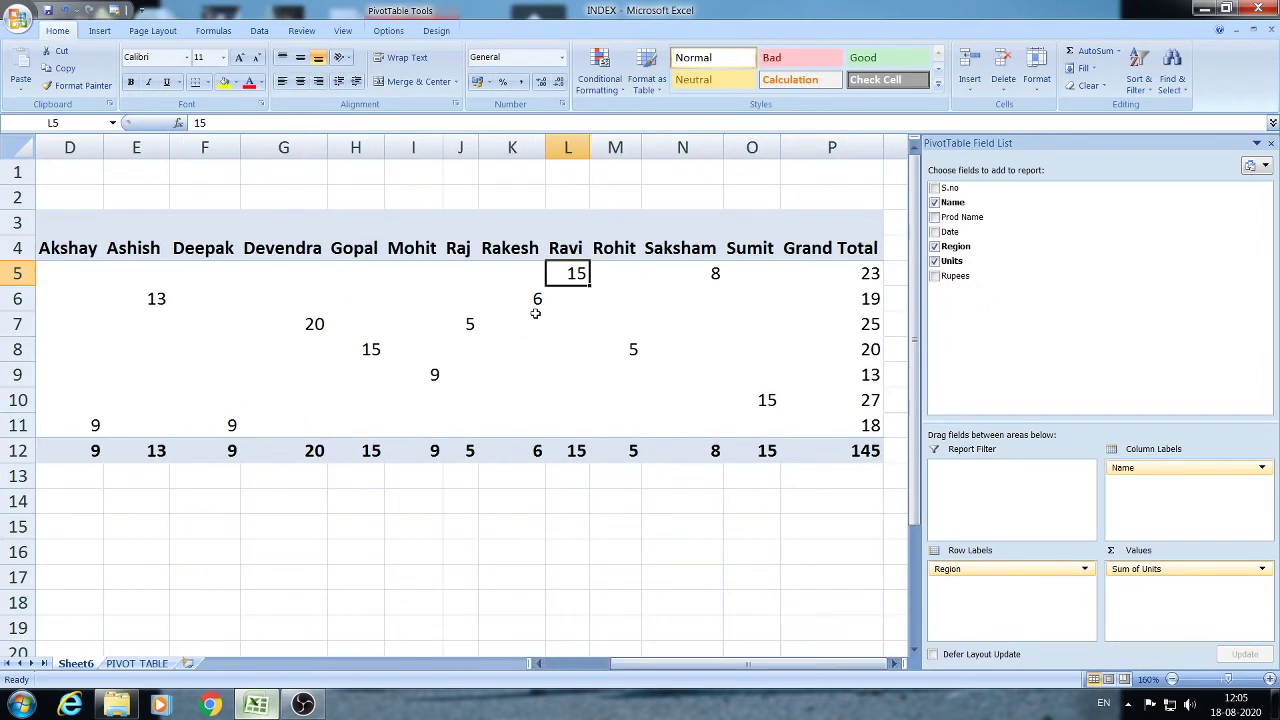
{"action": "left_click", "coordinate": [486, 285]}
{"action": "right_click", "coordinate": [486, 285]}
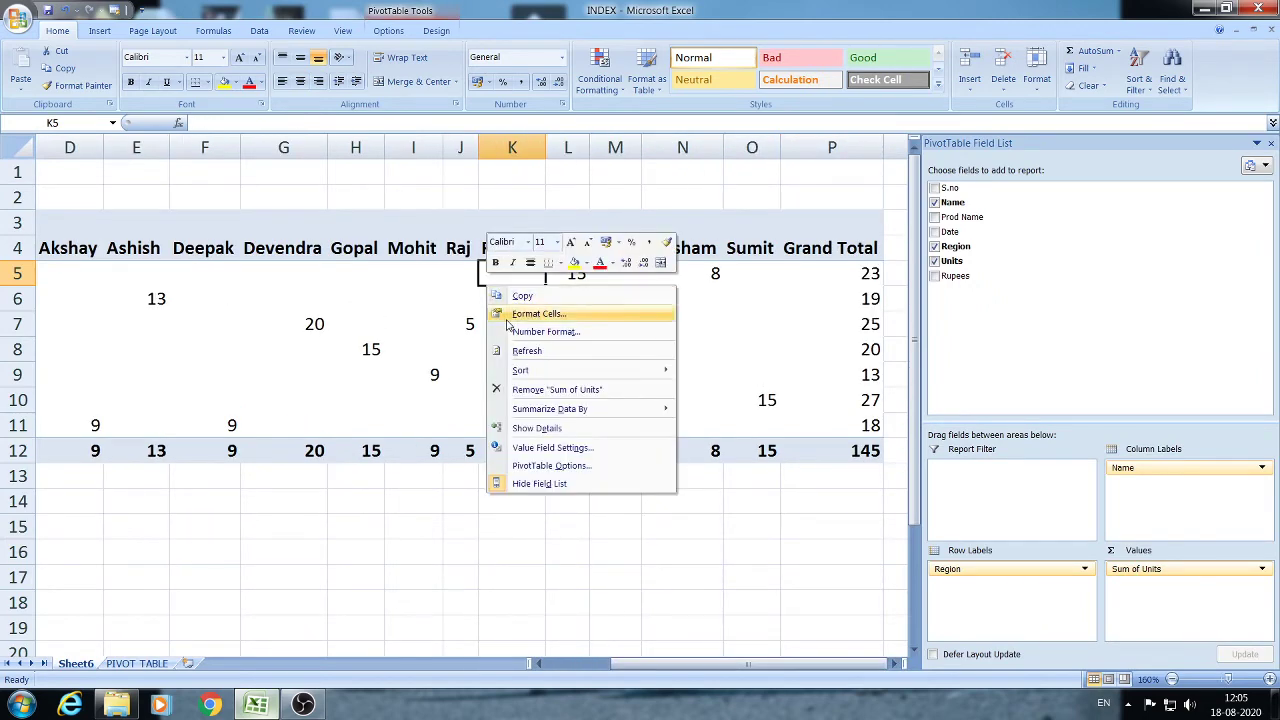
{"action": "left_click", "coordinate": [522, 351]}
{"action": "left_click", "coordinate": [574, 271]}
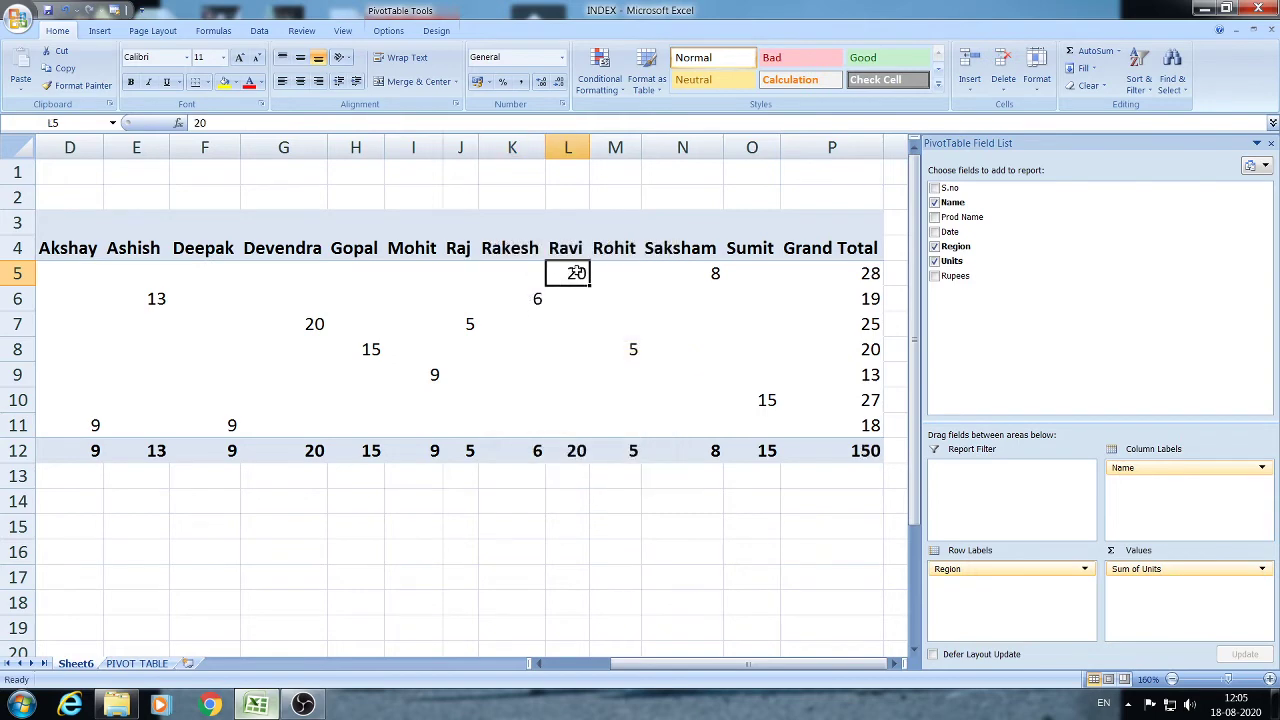
Examine the refreshed units value in cell L5 and compare it with the source data in the PIVOT TABLE sheet
{"action": "left_click", "coordinate": [600, 280]}
{"action": "left_click", "coordinate": [580, 277]}
{"action": "left_click", "coordinate": [632, 272]}
{"action": "left_click", "coordinate": [581, 272]}
{"action": "left_click", "coordinate": [598, 271]}
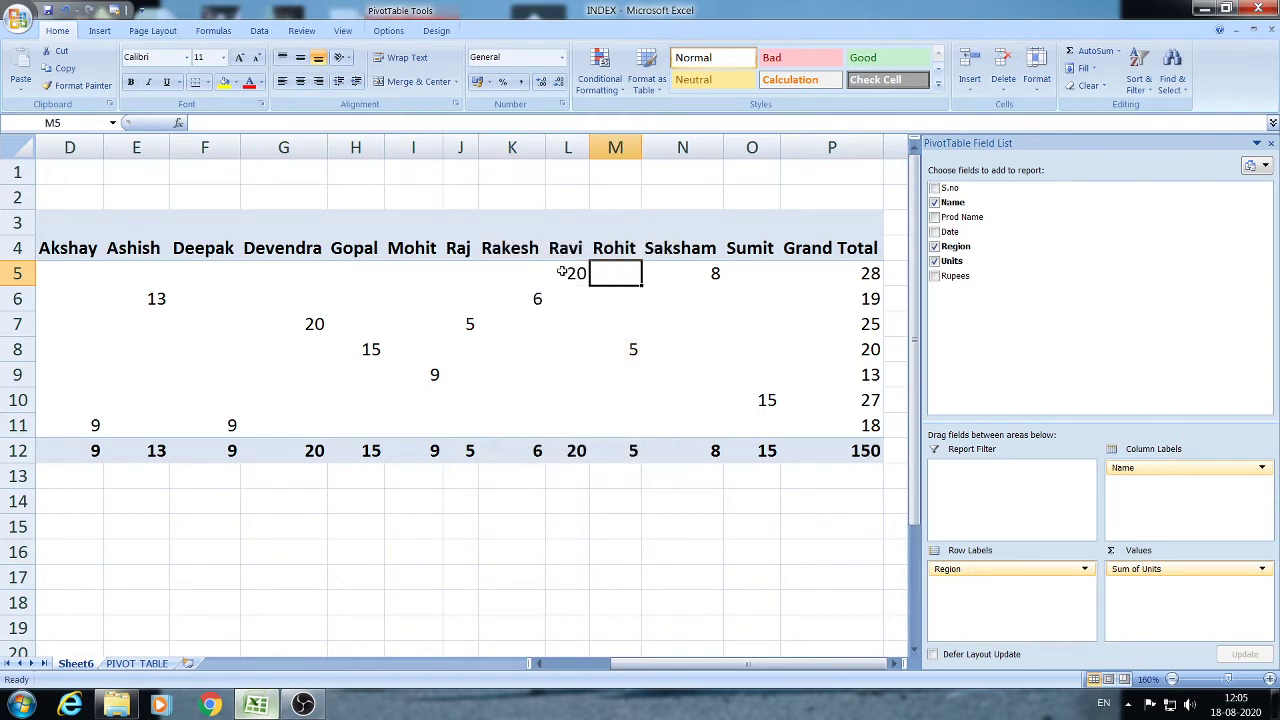
{"action": "left_click", "coordinate": [564, 274]}
{"action": "left_click", "coordinate": [137, 664]}
{"action": "left_click", "coordinate": [349, 345]}
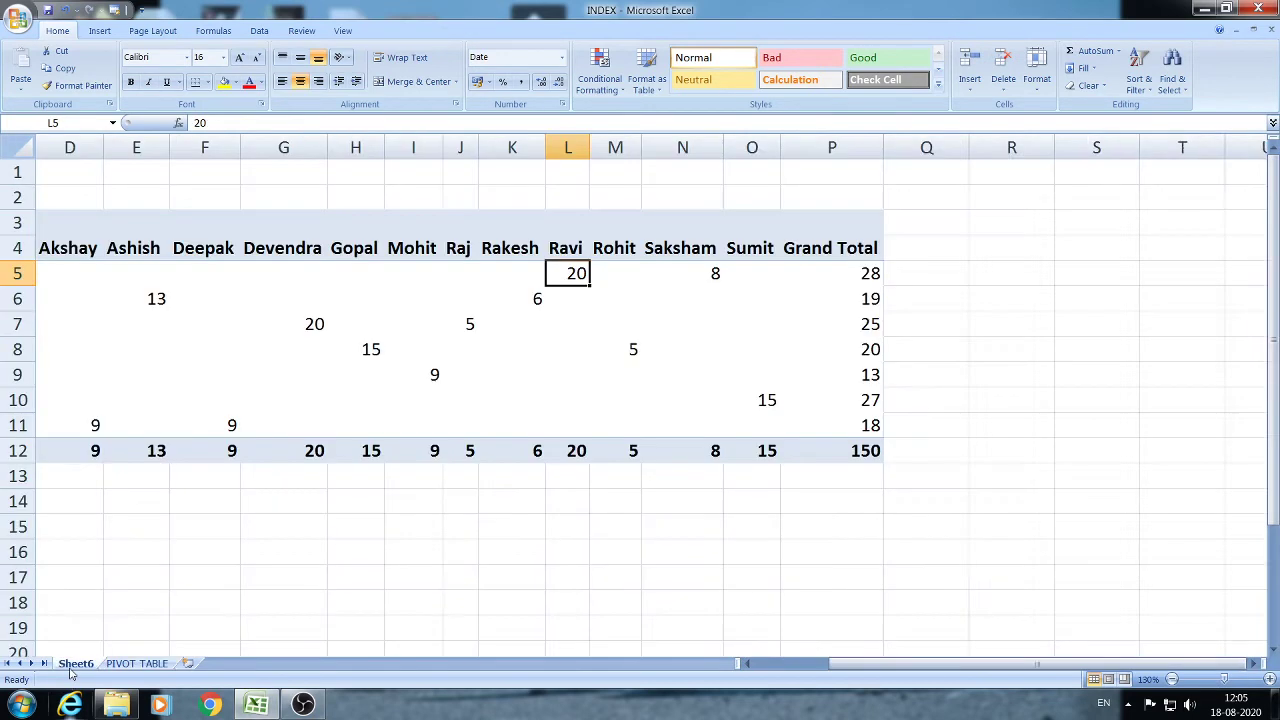
{"action": "left_click", "coordinate": [76, 664]}
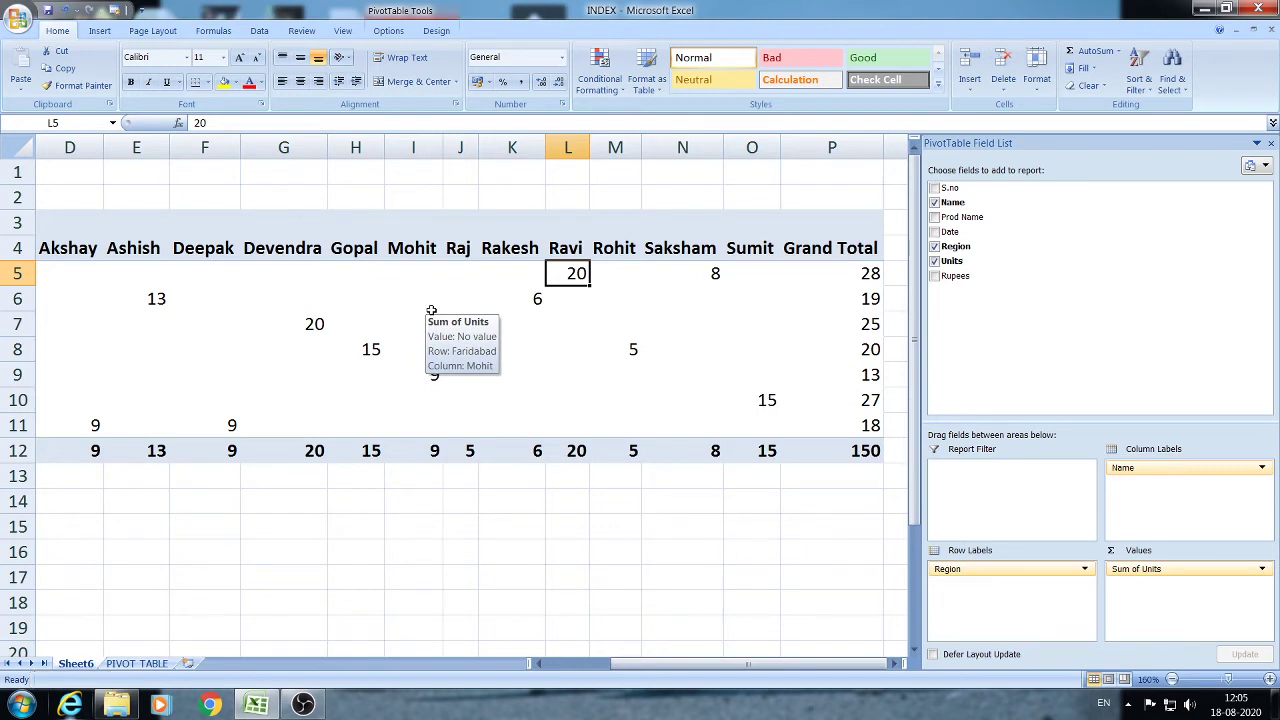
Start a new record in row 16 of the PIVOT TABLE sheet with S.no 15, a person's name and product HTC
{"action": "left_click", "coordinate": [134, 664]}
{"action": "scroll", "coordinate": [170, 458], "scroll_direction": "down", "scroll_amount": 1}
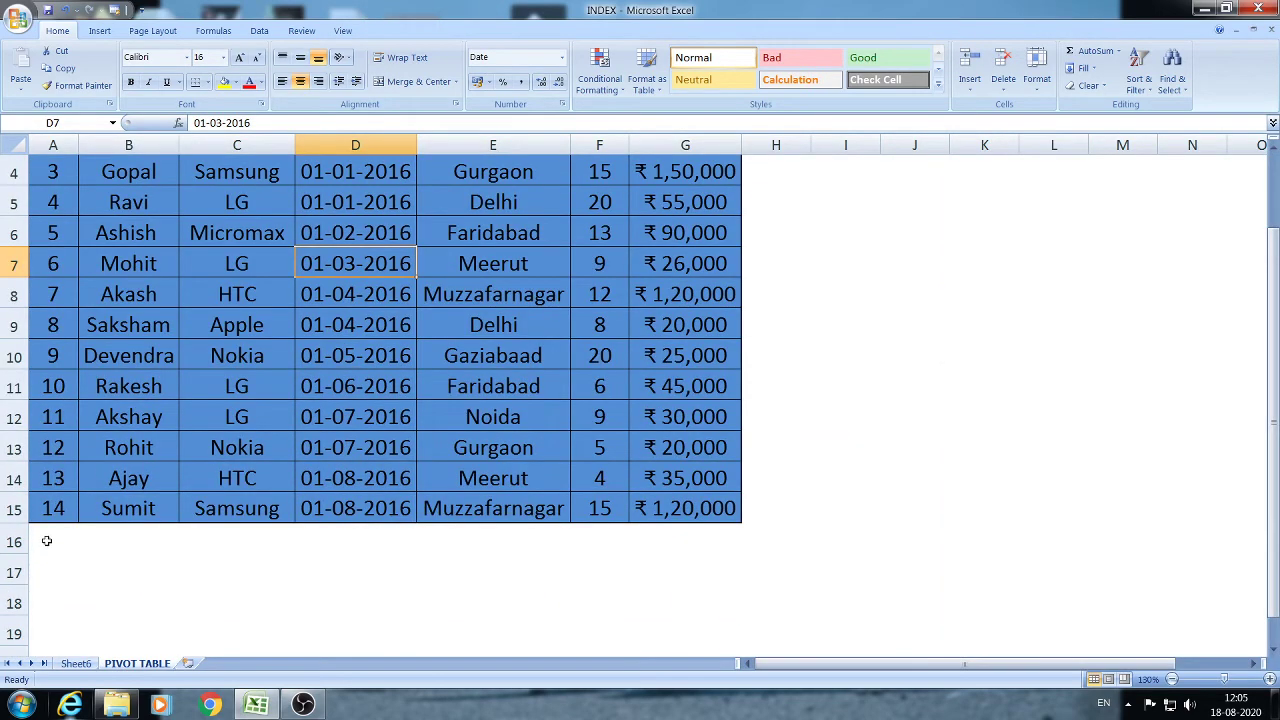
{"action": "left_click", "coordinate": [60, 540]}
{"action": "type", "text": "15"}
{"action": "key", "text": "Tab"}
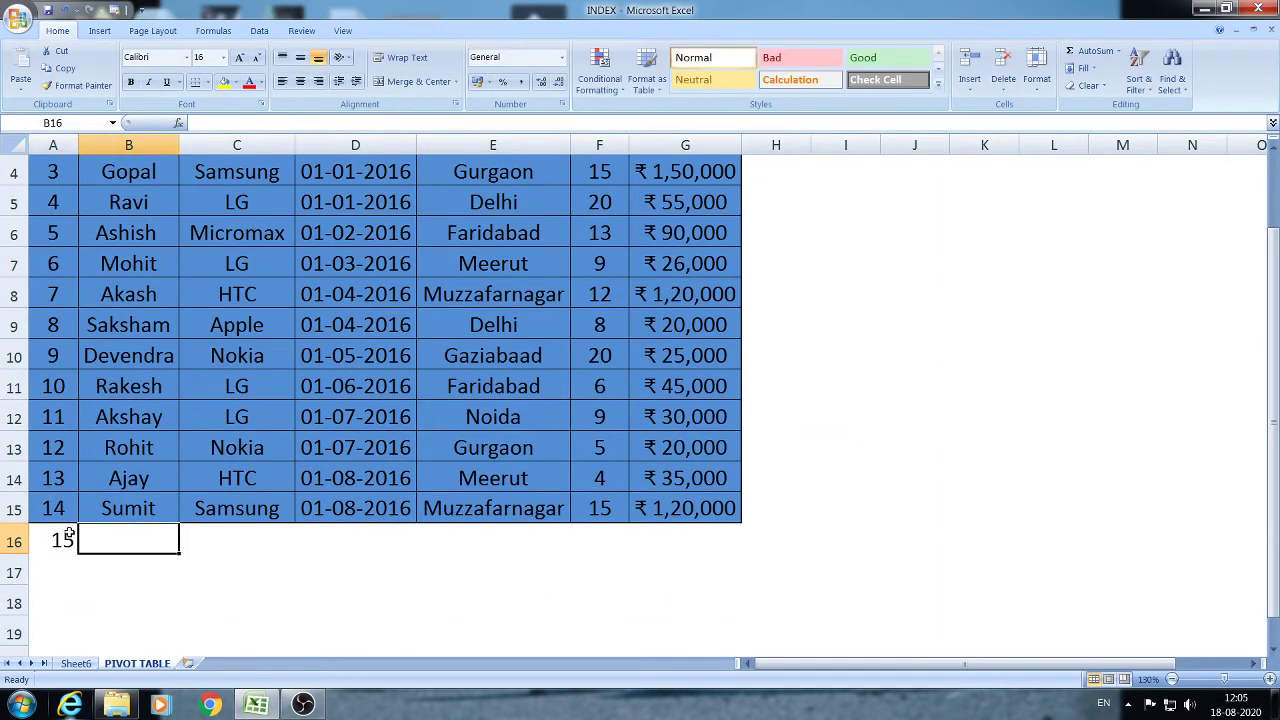
{"action": "type", "text": "VIVEK"}
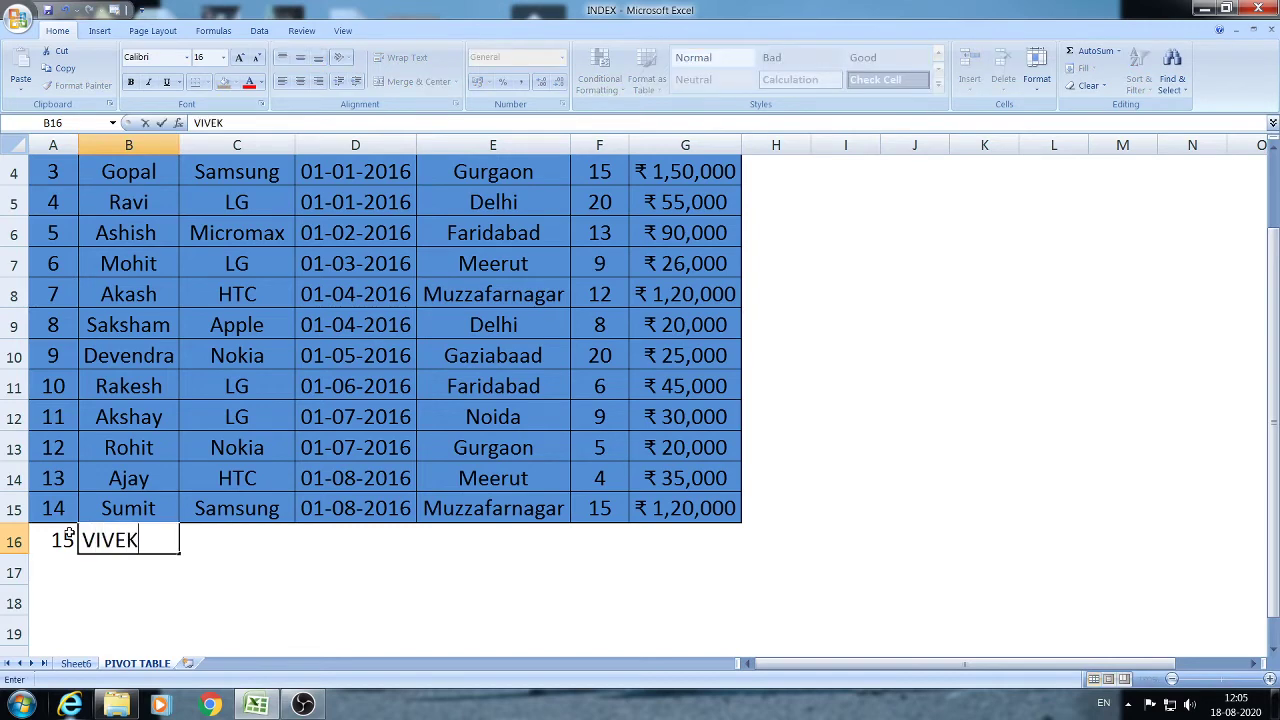
{"action": "key", "text": "Return"}
{"action": "key", "text": "Up"}
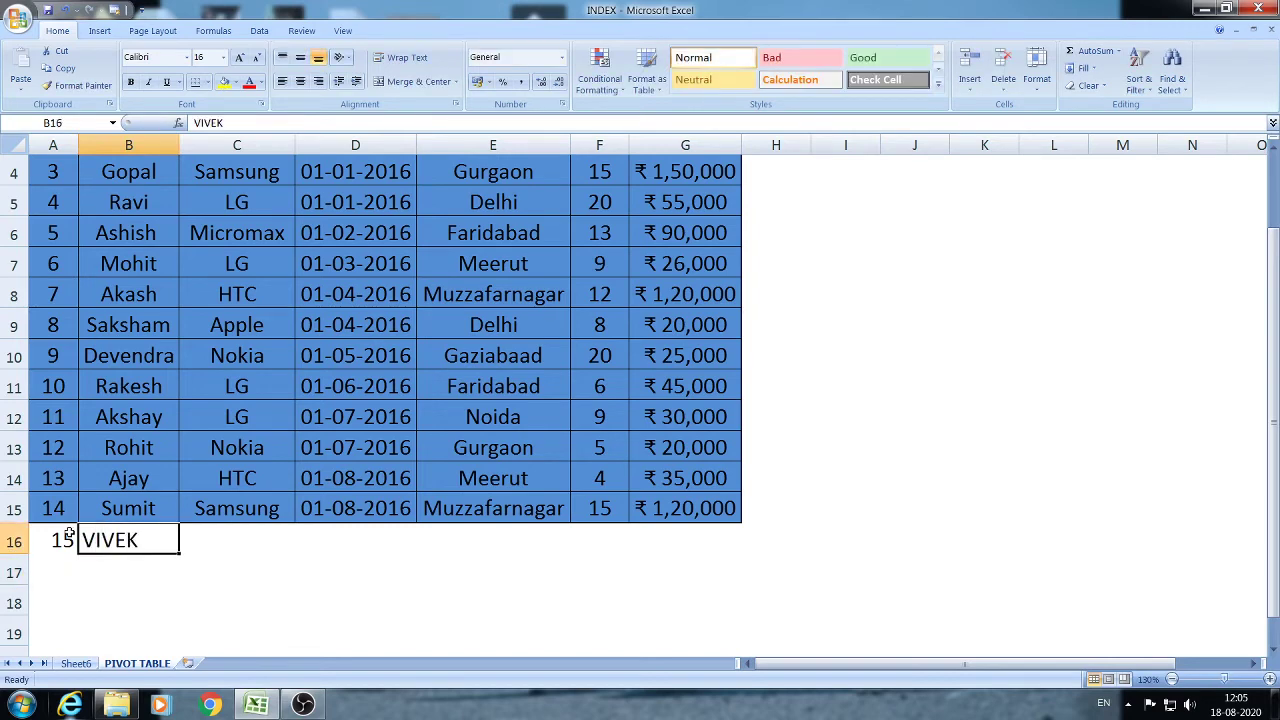
{"action": "key", "text": "Right"}
{"action": "type", "text": "HTC"}
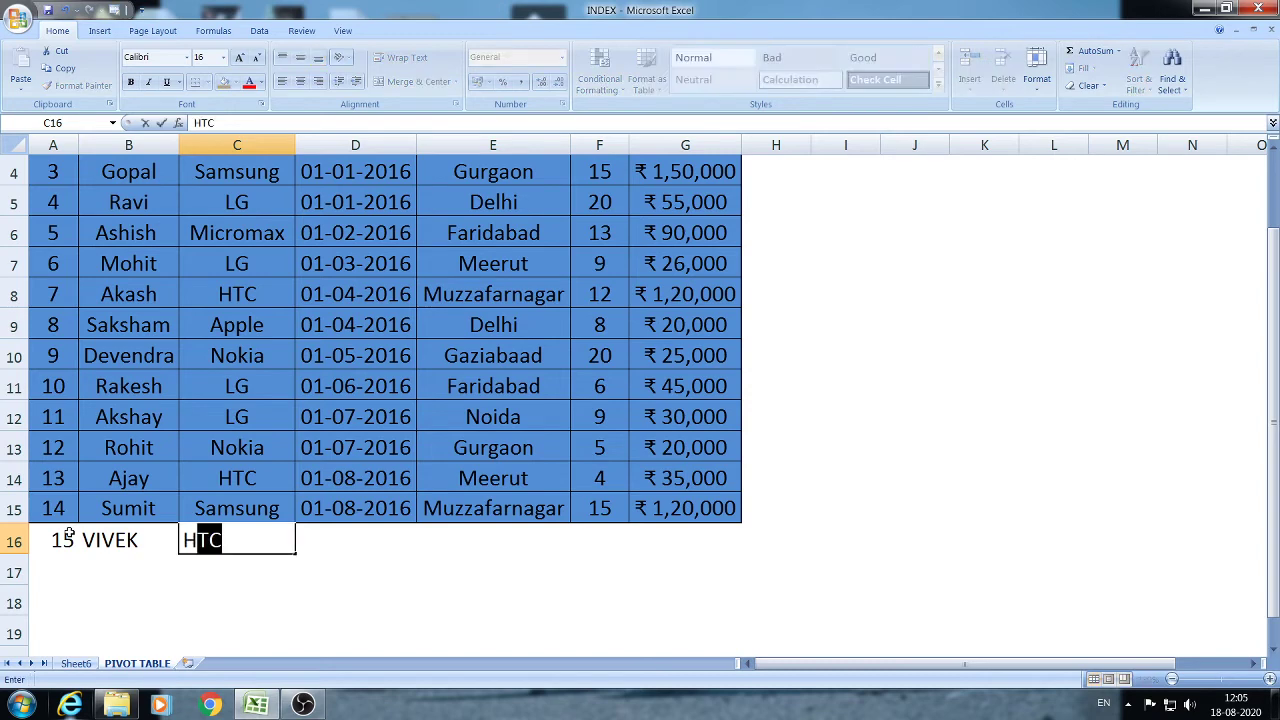
{"action": "key", "text": "Return"}
Copy the date 01-07-2016 from cell D13 into cell D16 of the new record
{"action": "key", "text": "Up"}
{"action": "key", "text": "Up"}
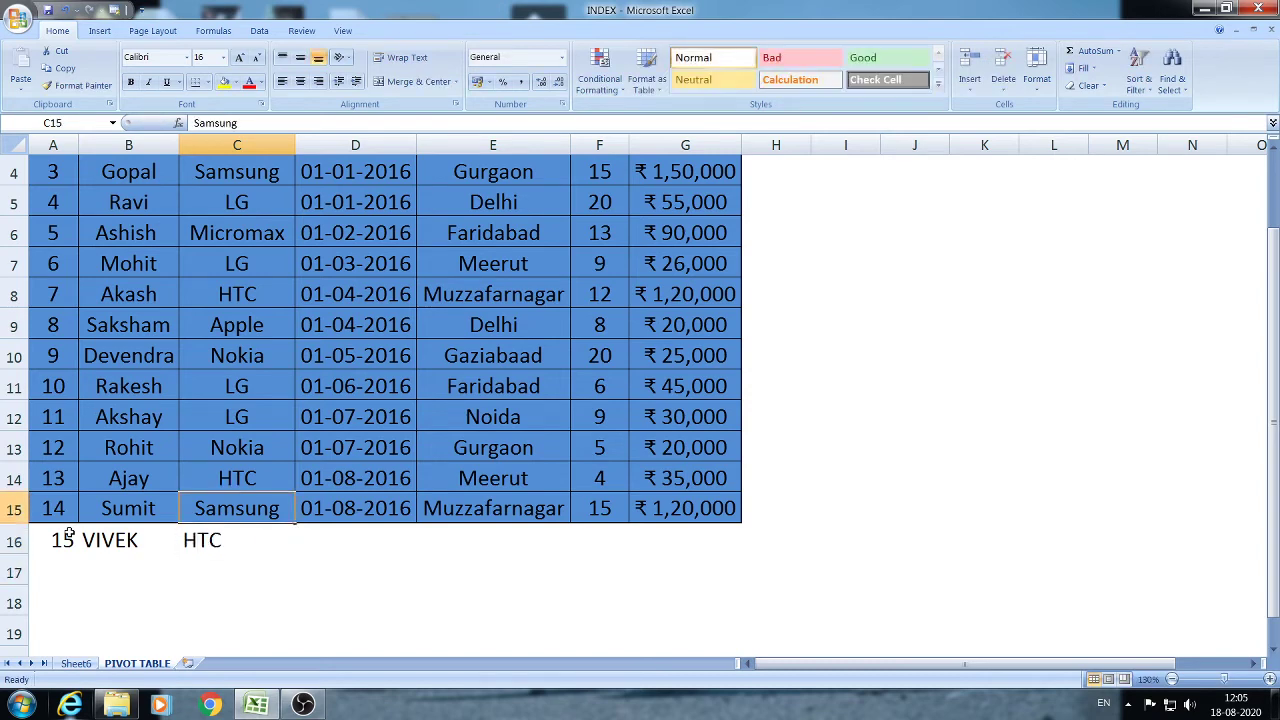
{"action": "key", "text": "Up"}
{"action": "key", "text": "Right"}
{"action": "key", "text": "Right"}
{"action": "key", "text": "Up"}
{"action": "key", "text": "Left"}
{"action": "key", "text": "ctrl+c"}
{"action": "key", "text": "Down"}
{"action": "key", "text": "Down"}
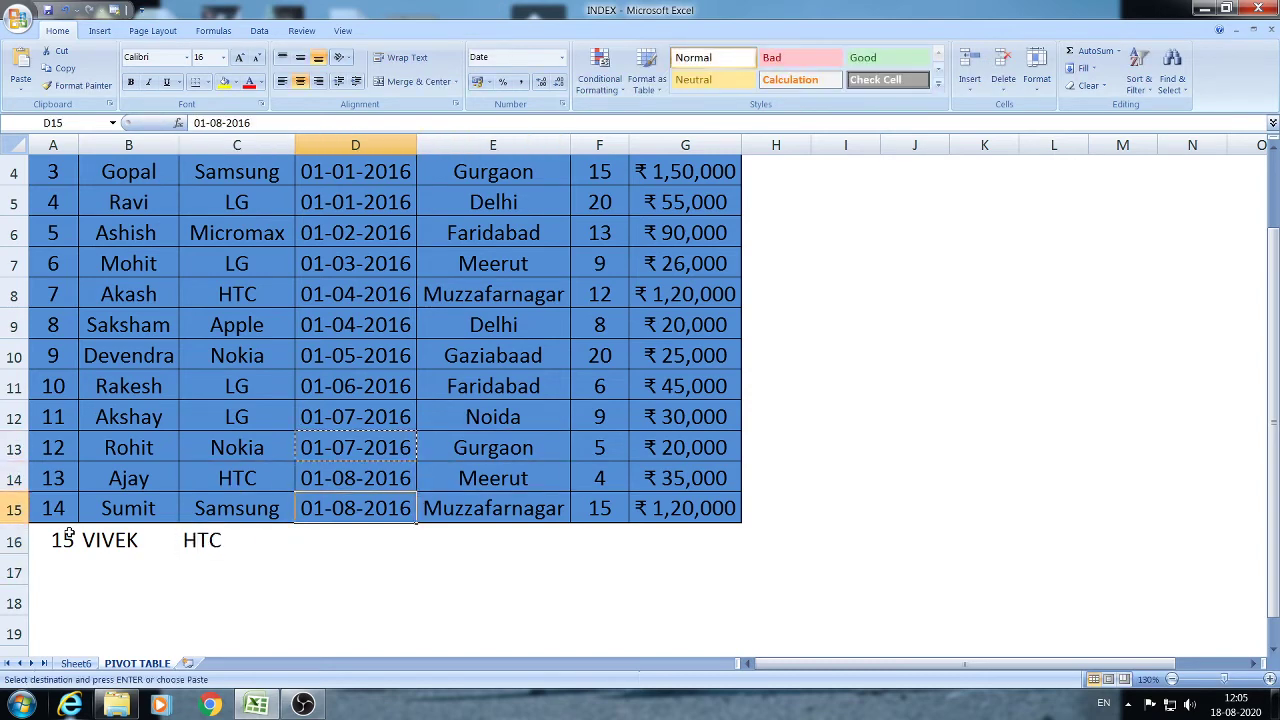
{"action": "key", "text": "Down"}
{"action": "key", "text": "ctrl+v"}
Enter the region DELHI in E16 and 10 units in F16 for the new record
{"action": "key", "text": "Right"}
{"action": "type", "text": "DELHI"}
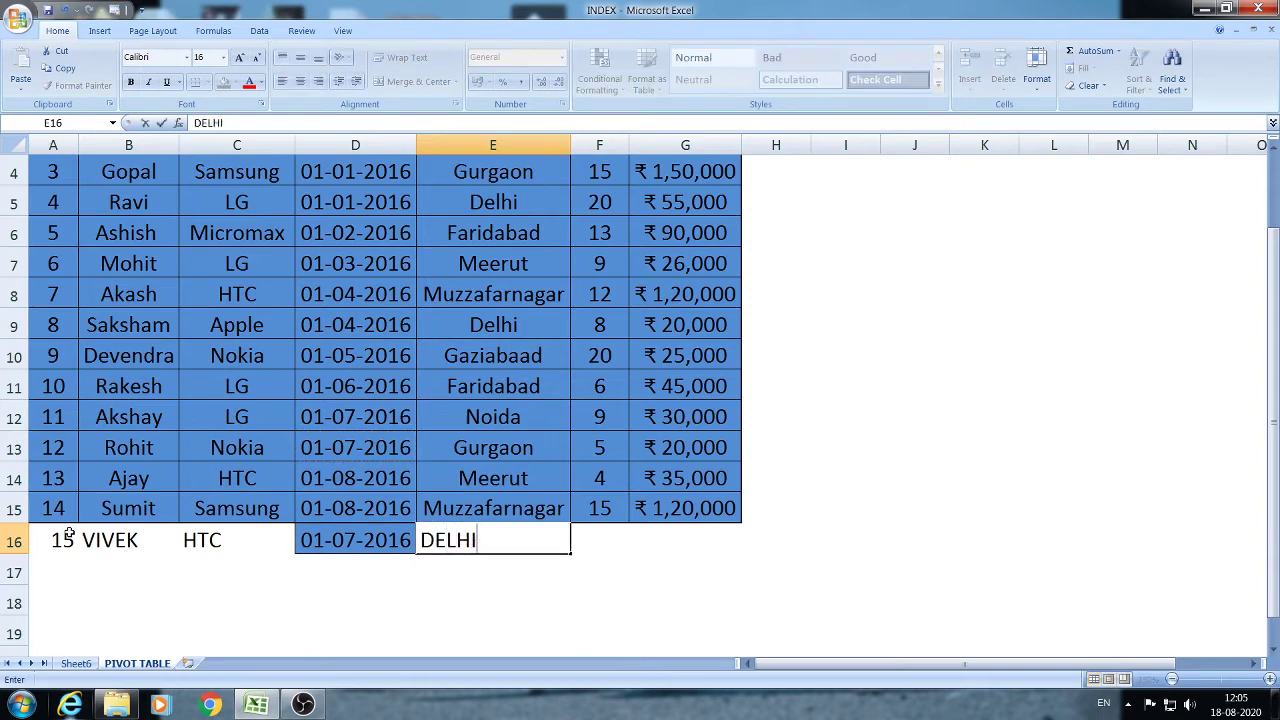
{"action": "key", "text": "Return"}
{"action": "key", "text": "Right"}
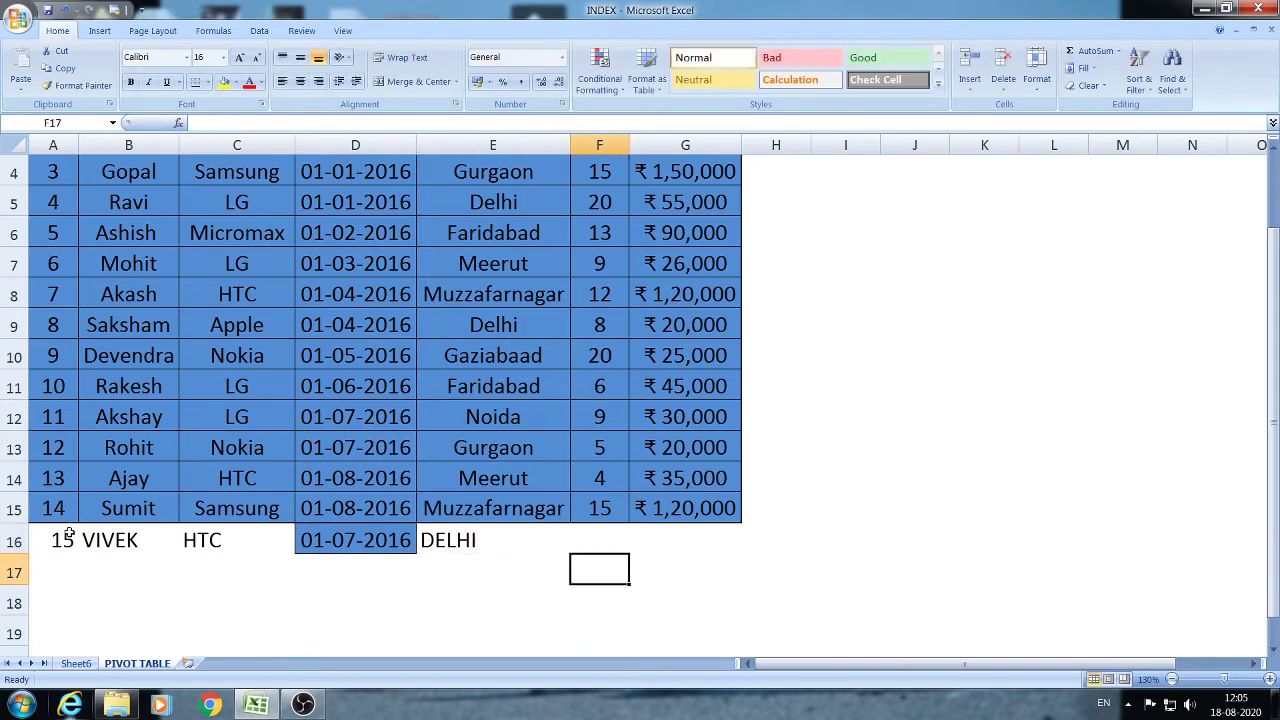
{"action": "key", "text": "Up"}
{"action": "type", "text": "10"}
{"action": "key", "text": "Right"}
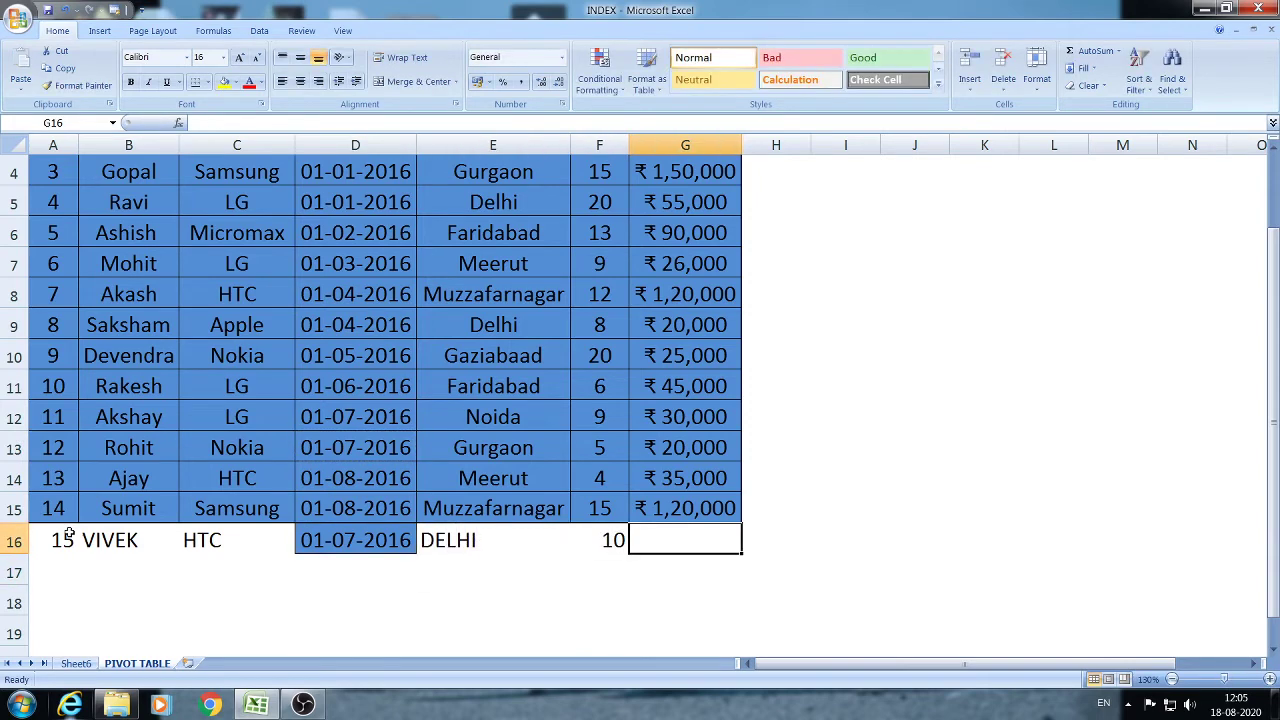
Copy the Rupees amount ₹ 20,000 from cell G13 into cell G16 of the new record
{"action": "key", "text": "Up"}
{"action": "key", "text": "Up"}
{"action": "key", "text": "Up"}
{"action": "key", "text": "ctrl+c"}
{"action": "key", "text": "Down"}
{"action": "key", "text": "Down"}
{"action": "key", "text": "Down"}
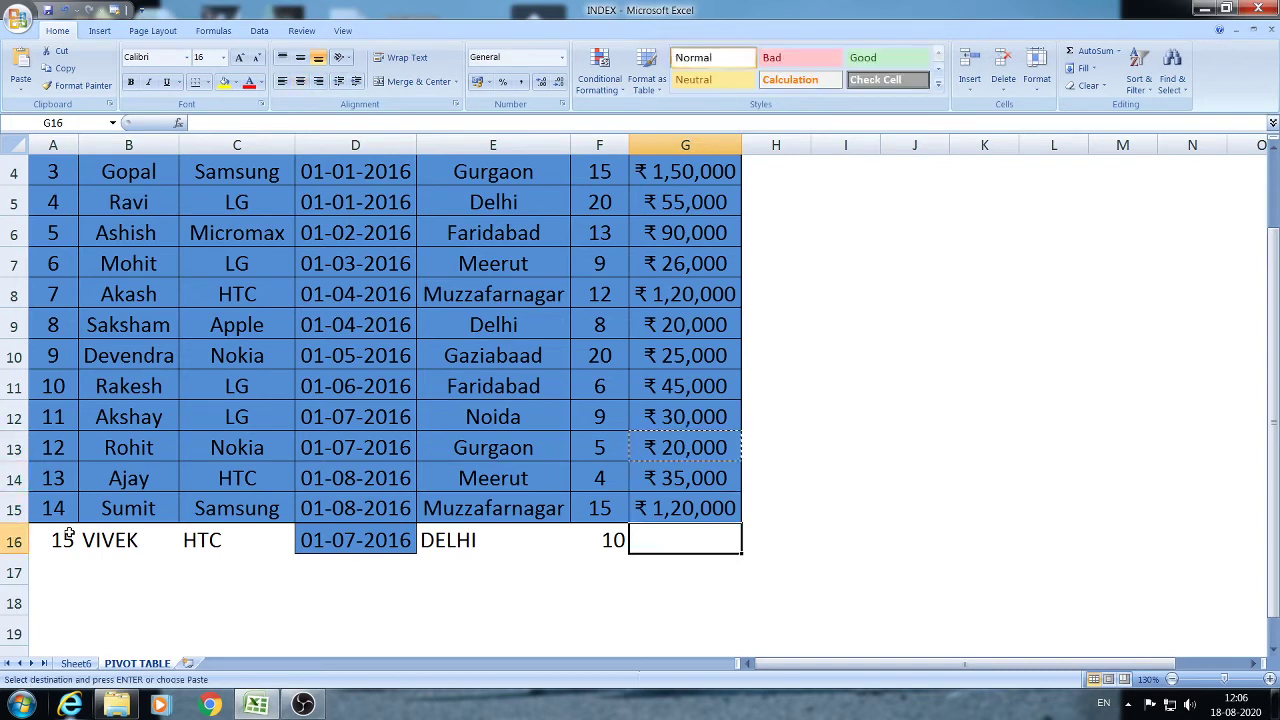
{"action": "key", "text": "ctrl+v"}
Apply the formatting of row 15 to the new row 16 with Format Painter
{"action": "key", "text": "Left"}
{"action": "key", "text": "Left"}
{"action": "key", "text": "Left"}
{"action": "key", "text": "Left"}
{"action": "key", "text": "Left"}
{"action": "key", "text": "Left"}
{"action": "scroll", "coordinate": [65, 535], "scroll_direction": "up", "scroll_amount": 1}
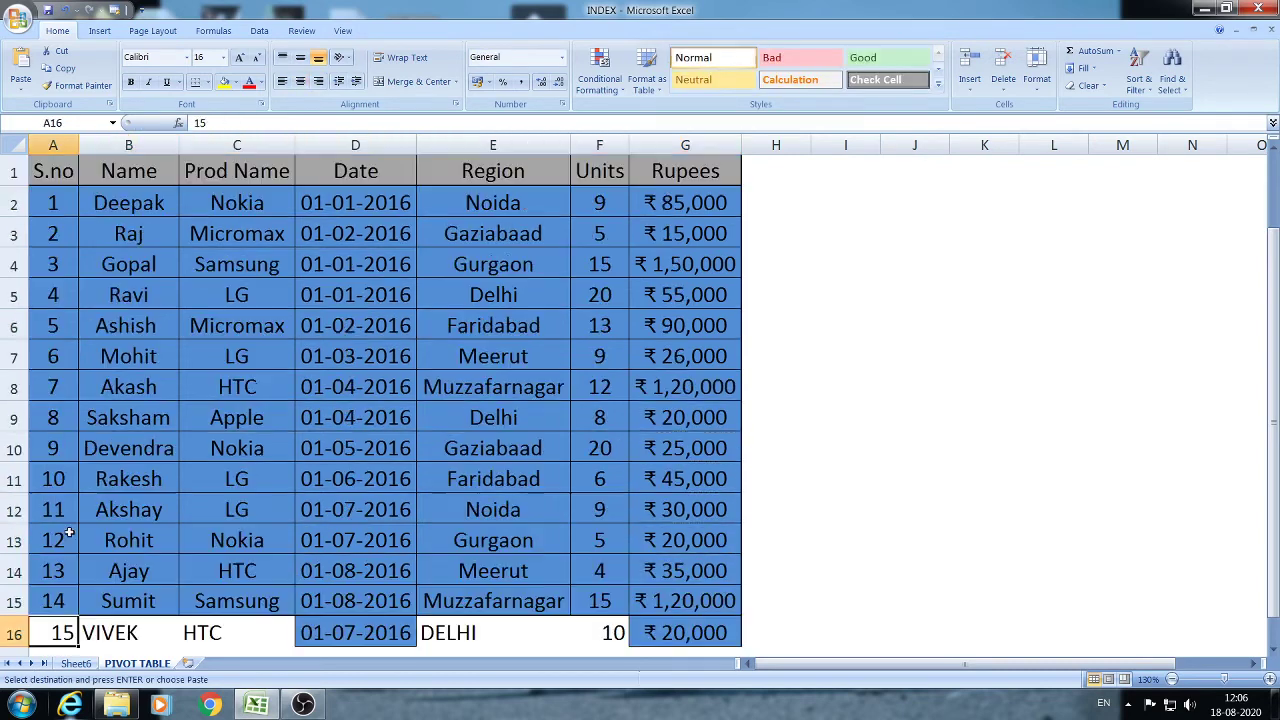
{"action": "scroll", "coordinate": [38, 519], "scroll_direction": "down", "scroll_amount": 1}
{"action": "left_click", "coordinate": [14, 509]}
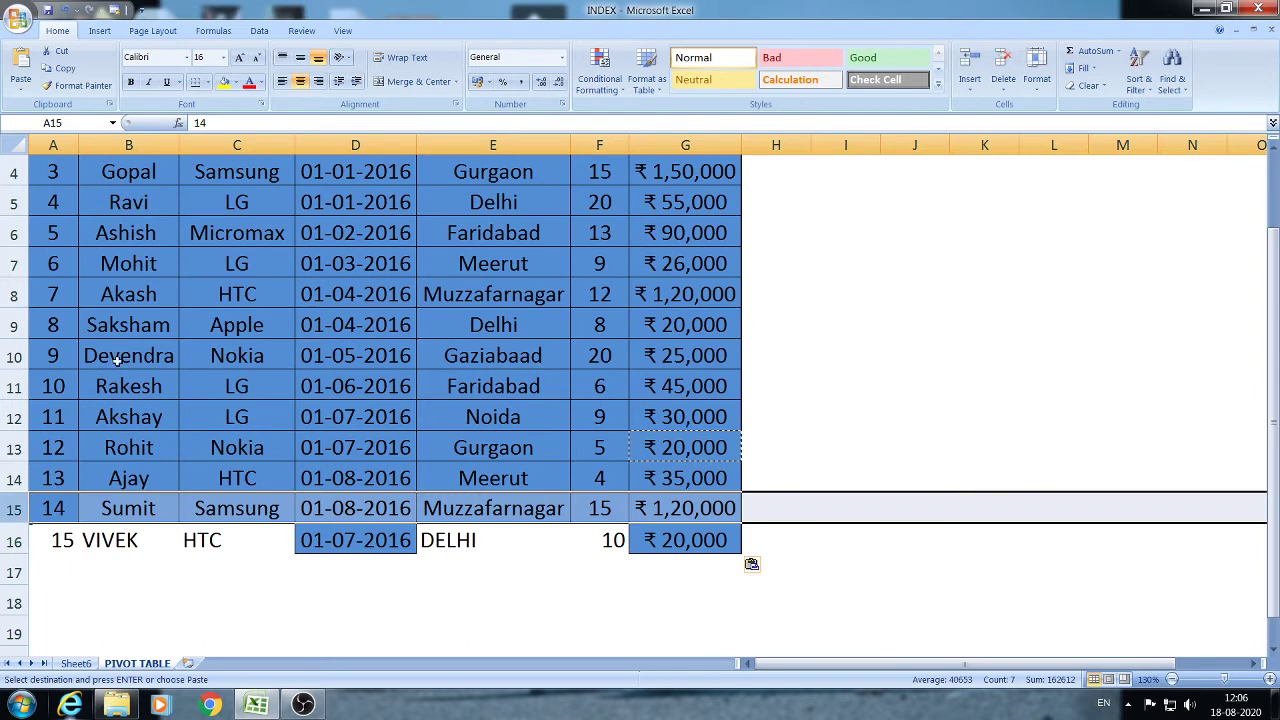
{"action": "left_click", "coordinate": [76, 85]}
{"action": "left_click", "coordinate": [20, 543]}
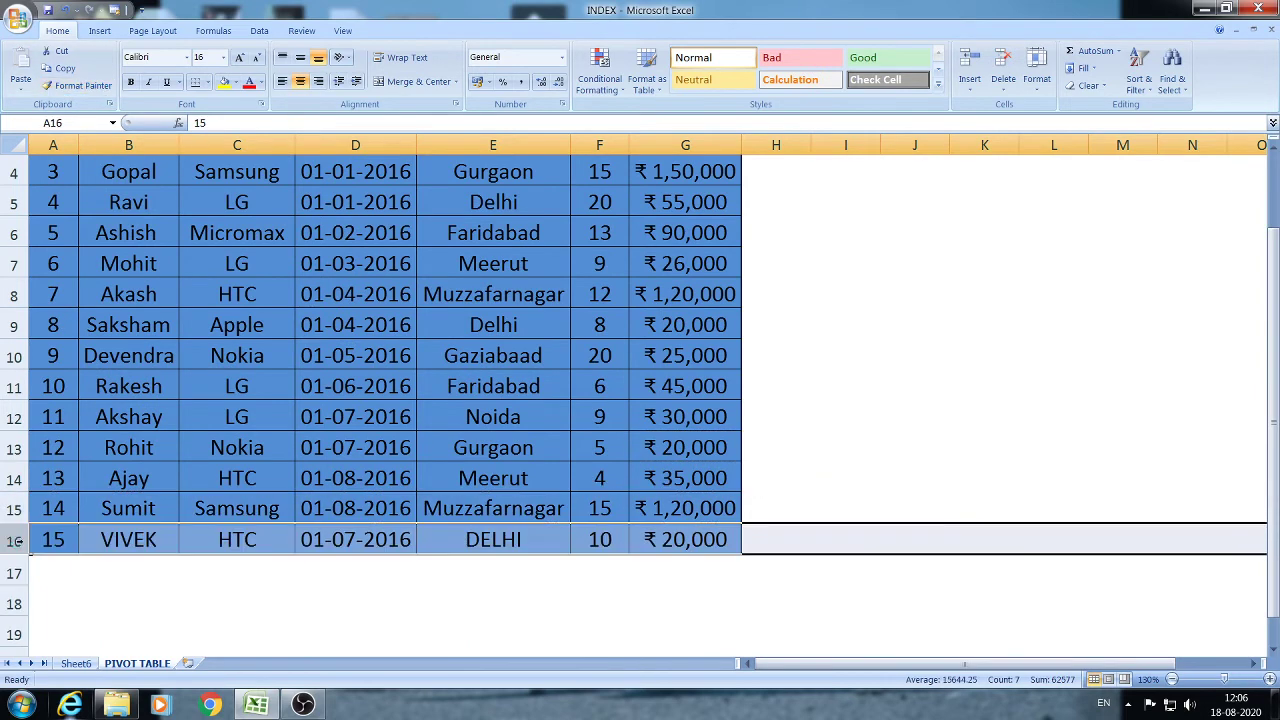
{"action": "left_click", "coordinate": [128, 540]}
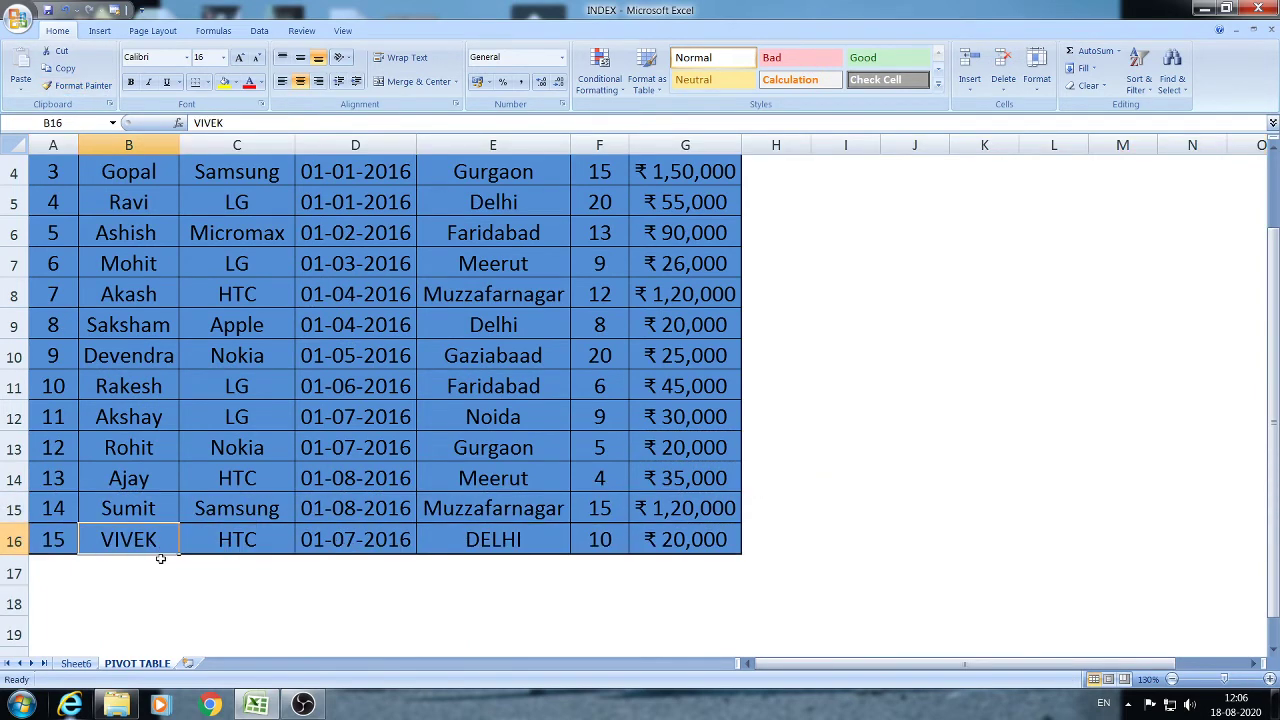
Refresh the Sheet6 PivotTable and check its name columns against the new row 16 in the PIVOT TABLE sheet
{"action": "left_click", "coordinate": [76, 664]}
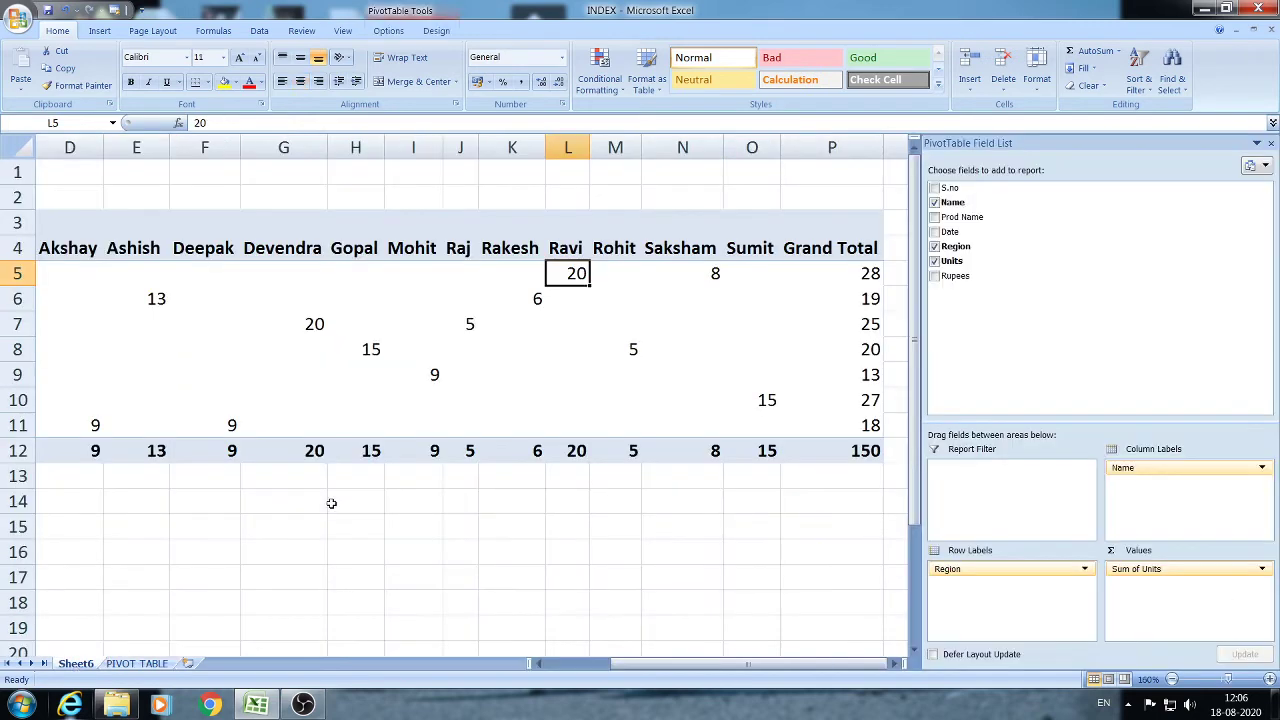
{"action": "right_click", "coordinate": [379, 333]}
{"action": "left_click", "coordinate": [437, 404]}
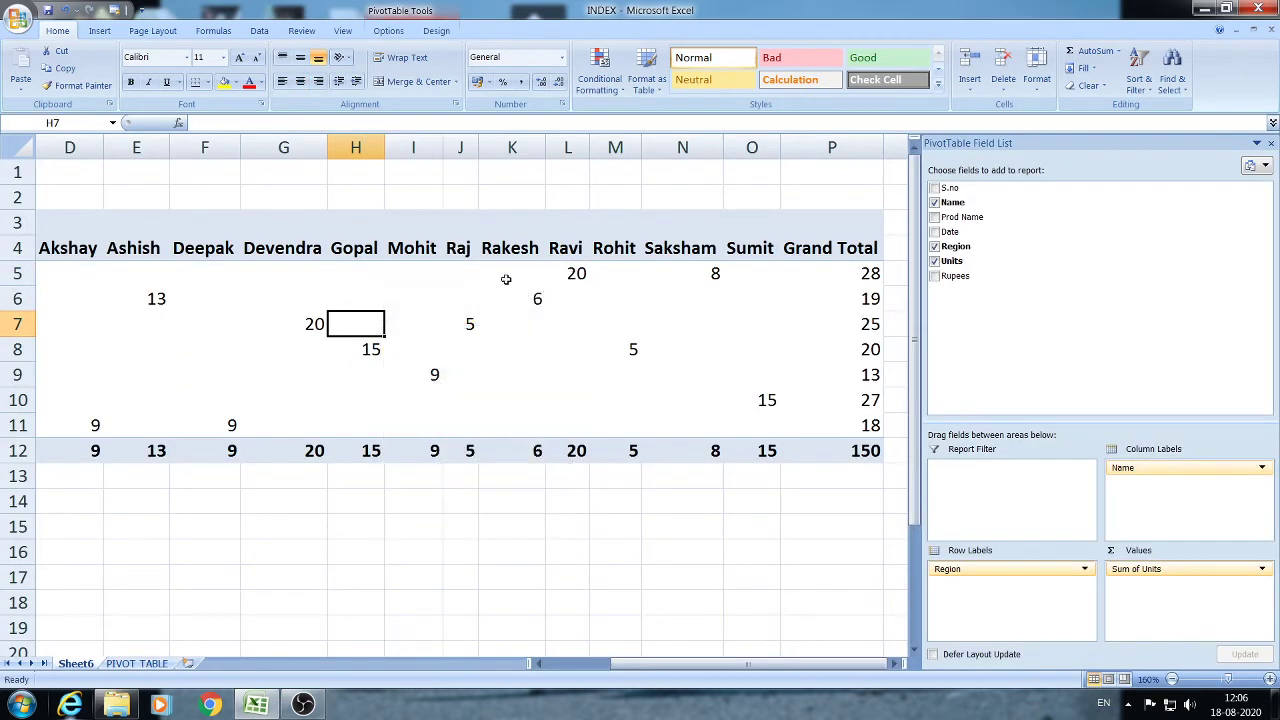
{"action": "left_click_drag", "start_coordinate": [676, 664], "coordinate": [195, 677]}
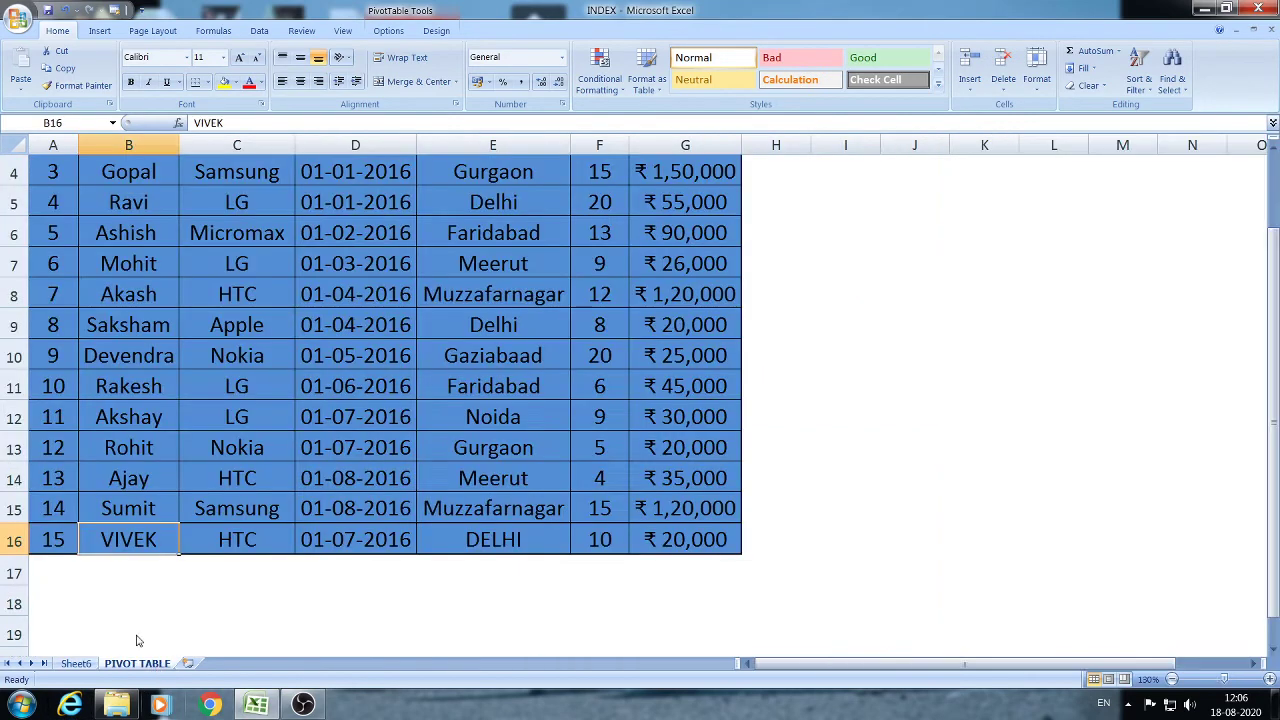
{"action": "left_click", "coordinate": [137, 664]}
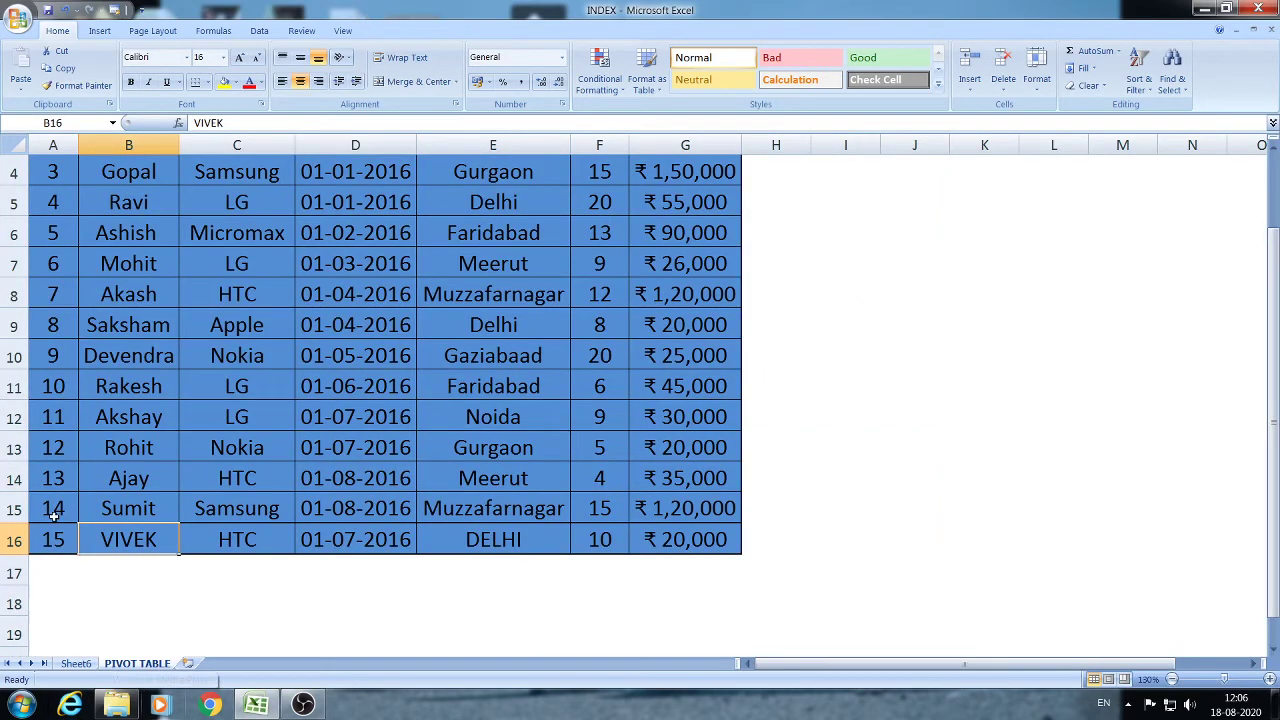
{"action": "left_click", "coordinate": [76, 664]}
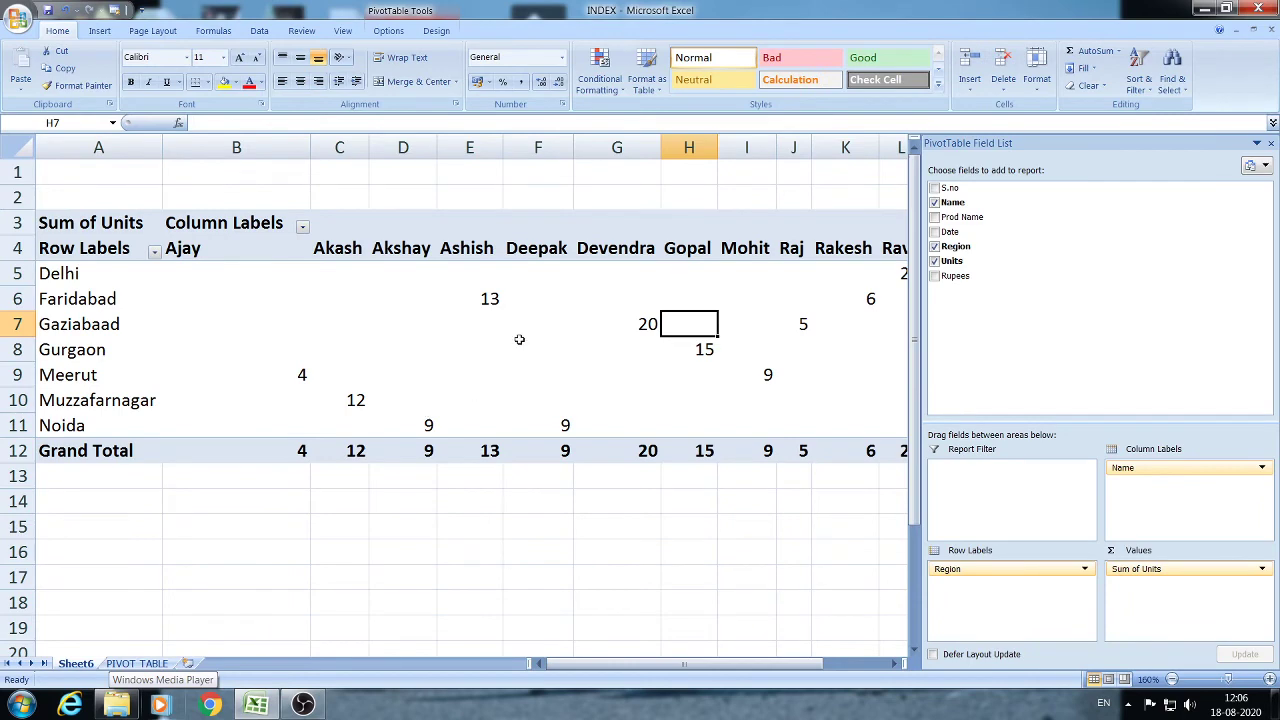
Change the Sheet6 PivotTable's data source to the range A1:G16 of the PIVOT TABLE sheet, including the new row 16
{"action": "left_click", "coordinate": [457, 298]}
{"action": "left_click", "coordinate": [388, 30]}
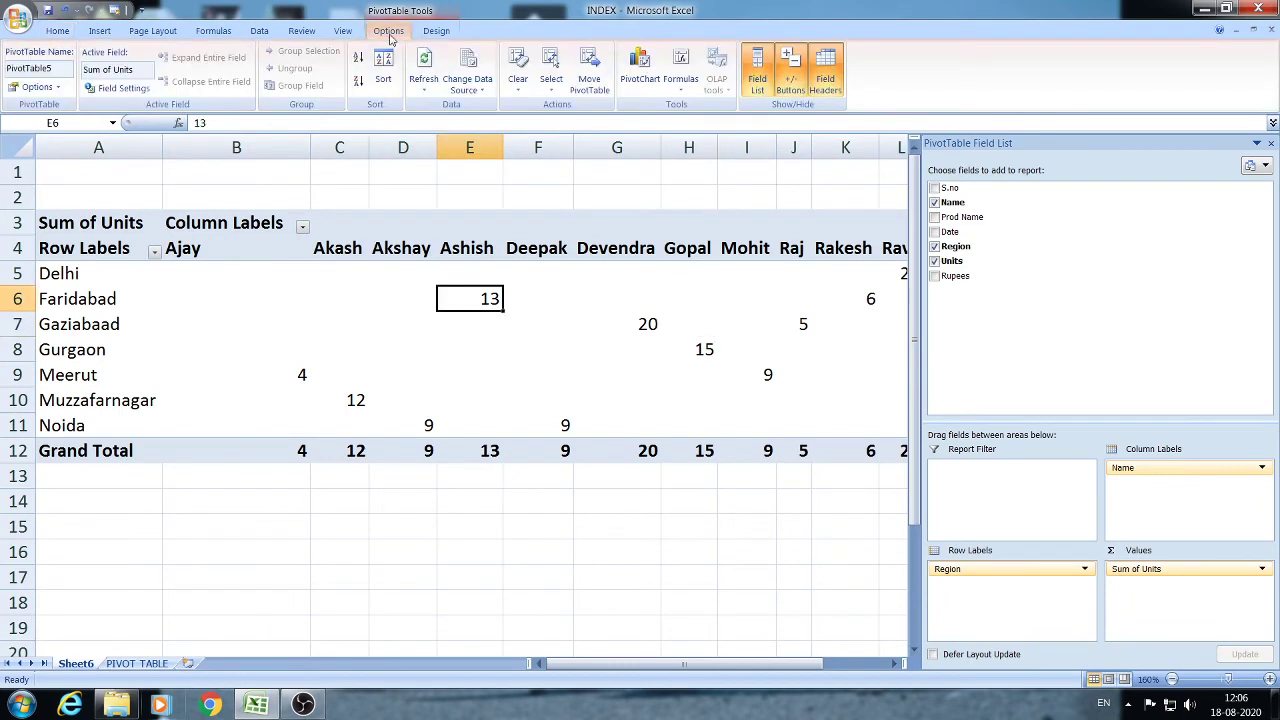
{"action": "left_click", "coordinate": [478, 93]}
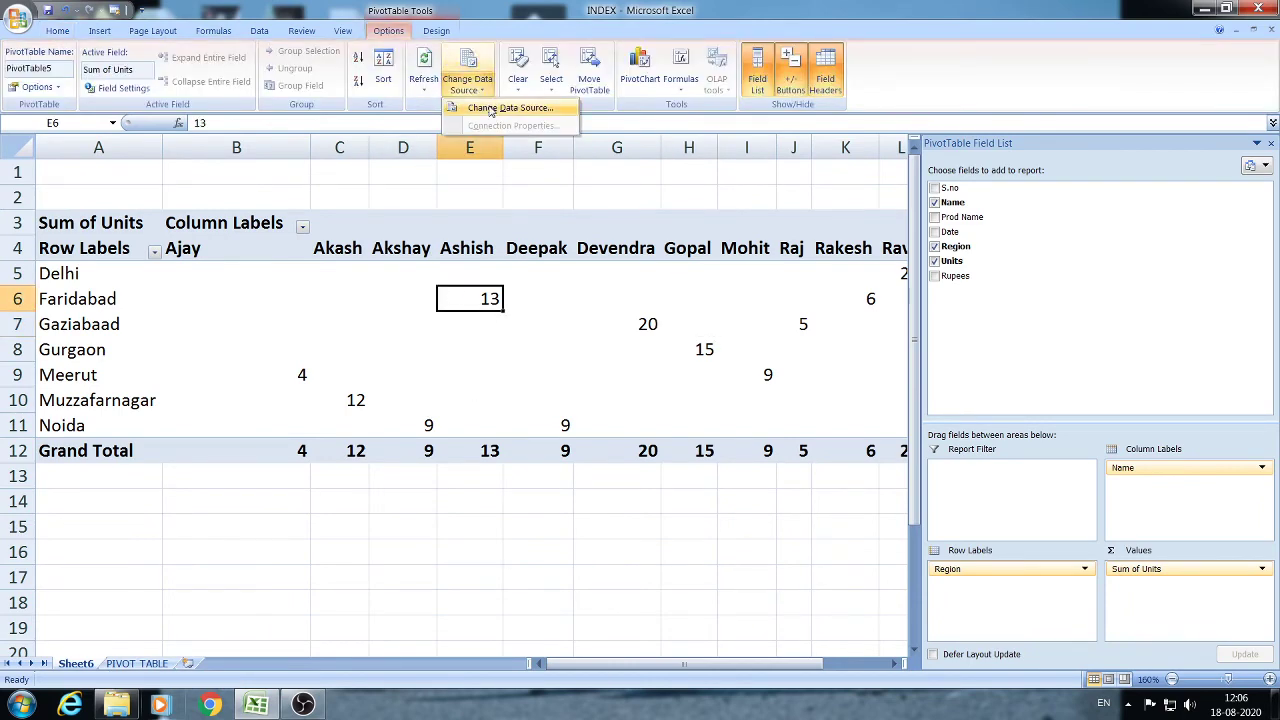
{"action": "left_click", "coordinate": [512, 105]}
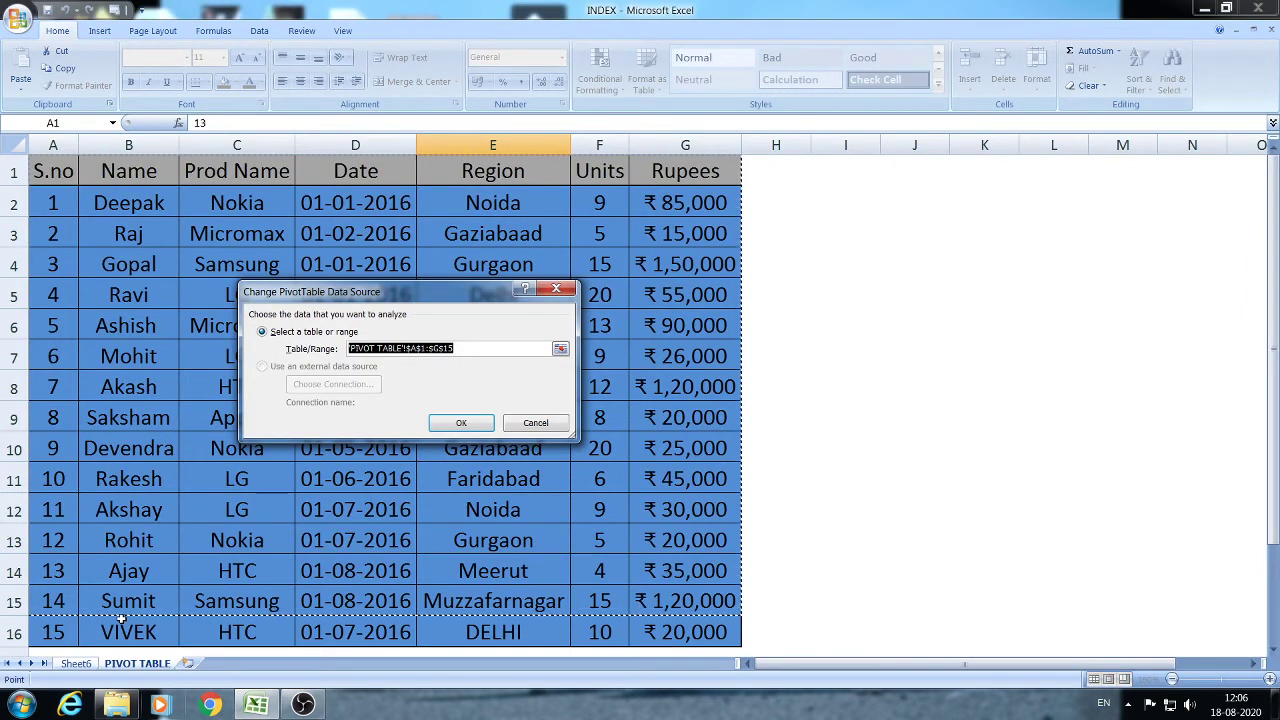
{"action": "left_click", "coordinate": [62, 172]}
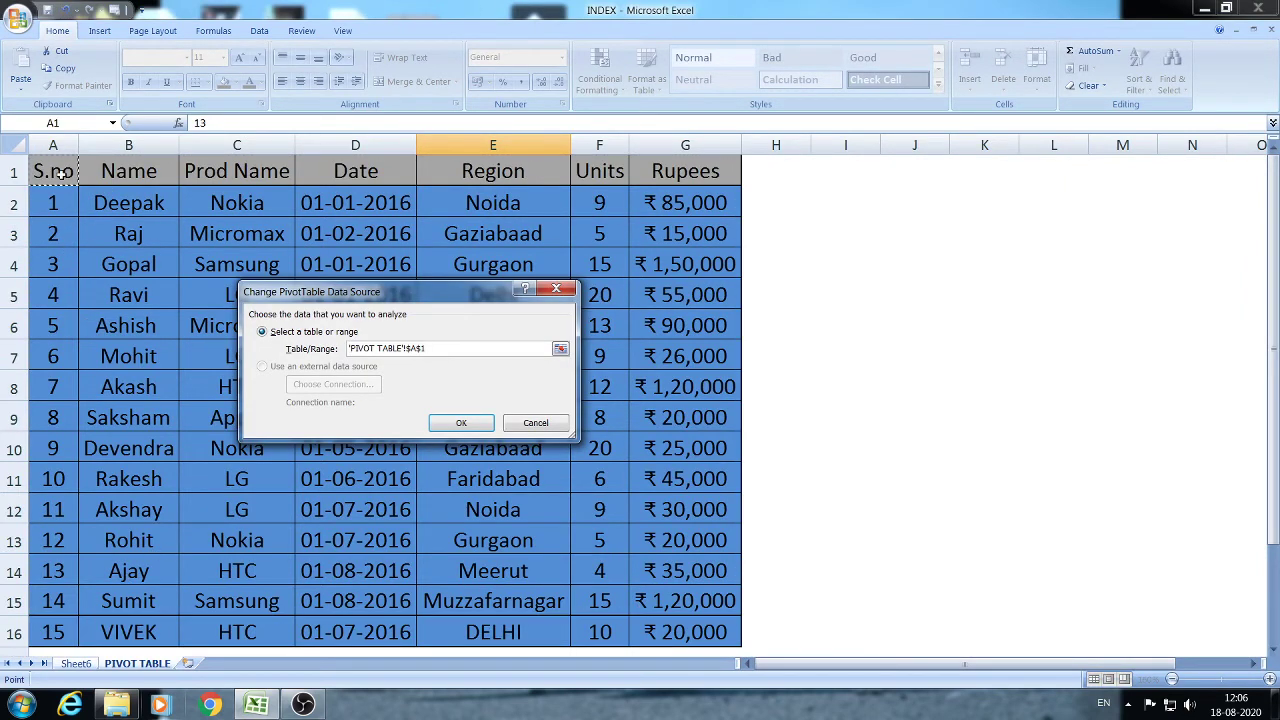
{"action": "key", "text": "shift+Right"}
{"action": "key", "text": "shift+Right"}
{"action": "key", "text": "shift+Right"}
{"action": "key", "text": "shift+Right"}
{"action": "key", "text": "shift+Right"}
{"action": "key", "text": "shift+Right"}
{"action": "left_click", "coordinate": [459, 424]}
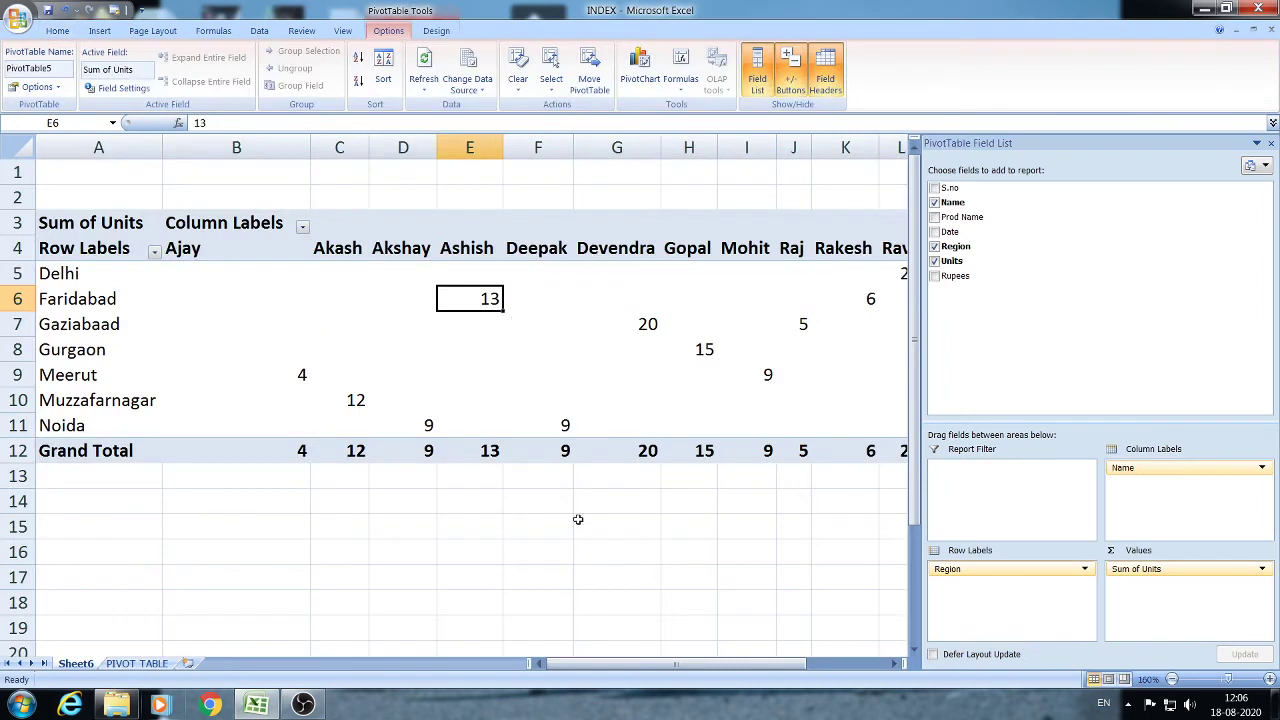
Check the new record's name column and its Delhi units against the row's grand total in the PivotTable
{"action": "left_click_drag", "start_coordinate": [595, 666], "coordinate": [700, 668]}
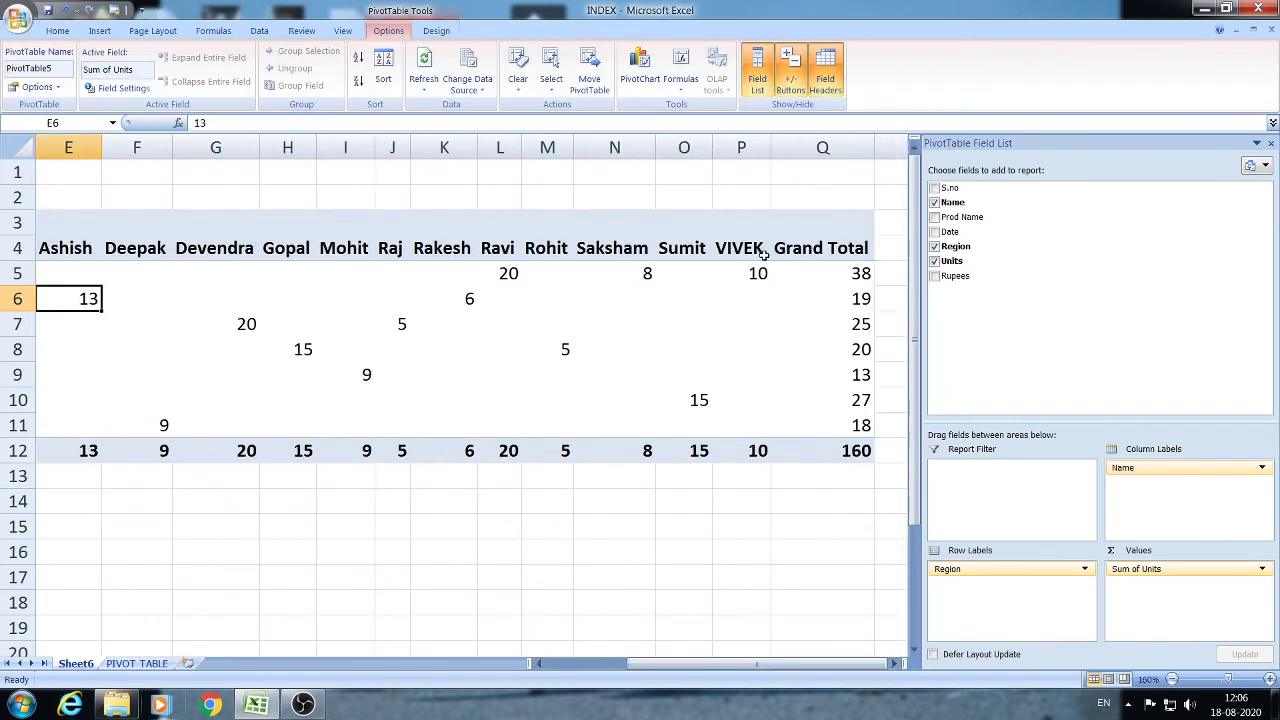
{"action": "left_click", "coordinate": [748, 279]}
{"action": "left_click", "coordinate": [748, 294]}
{"action": "left_click", "coordinate": [754, 270]}
{"action": "left_click", "coordinate": [750, 295]}
{"action": "left_click_drag", "start_coordinate": [708, 268], "coordinate": [738, 267]}
{"action": "left_click", "coordinate": [778, 274]}
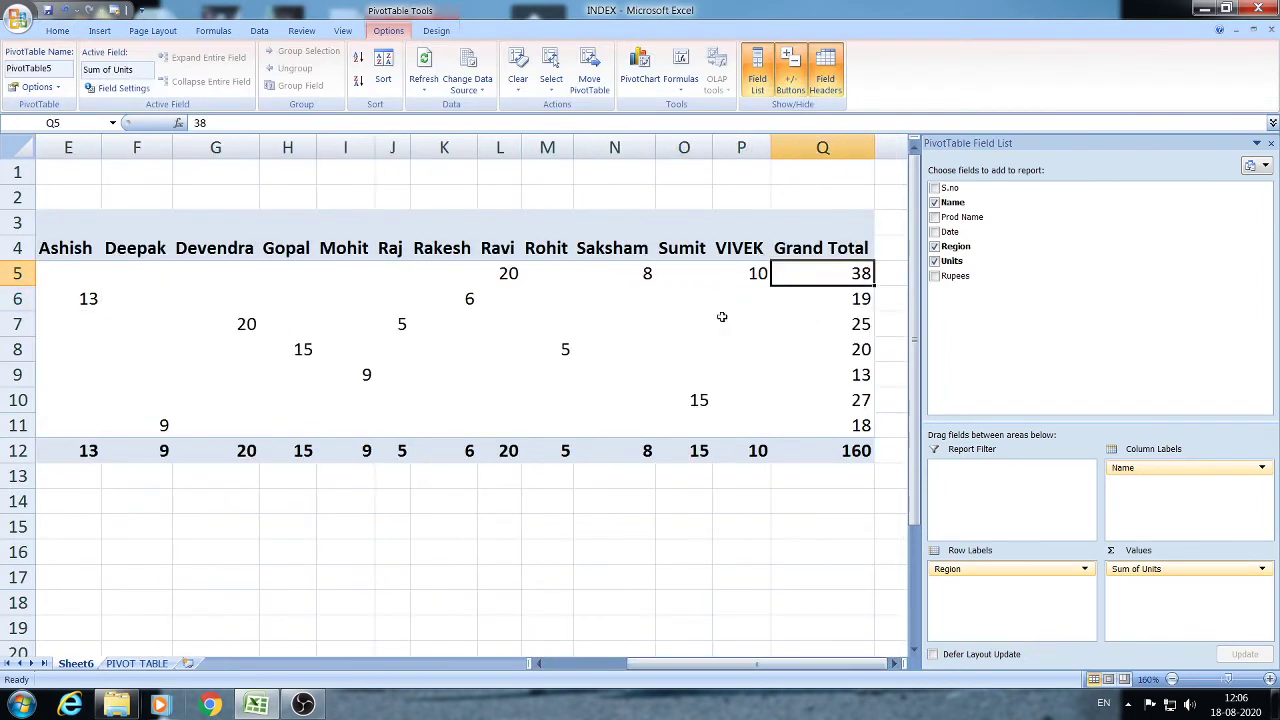
{"action": "left_click", "coordinate": [746, 278]}
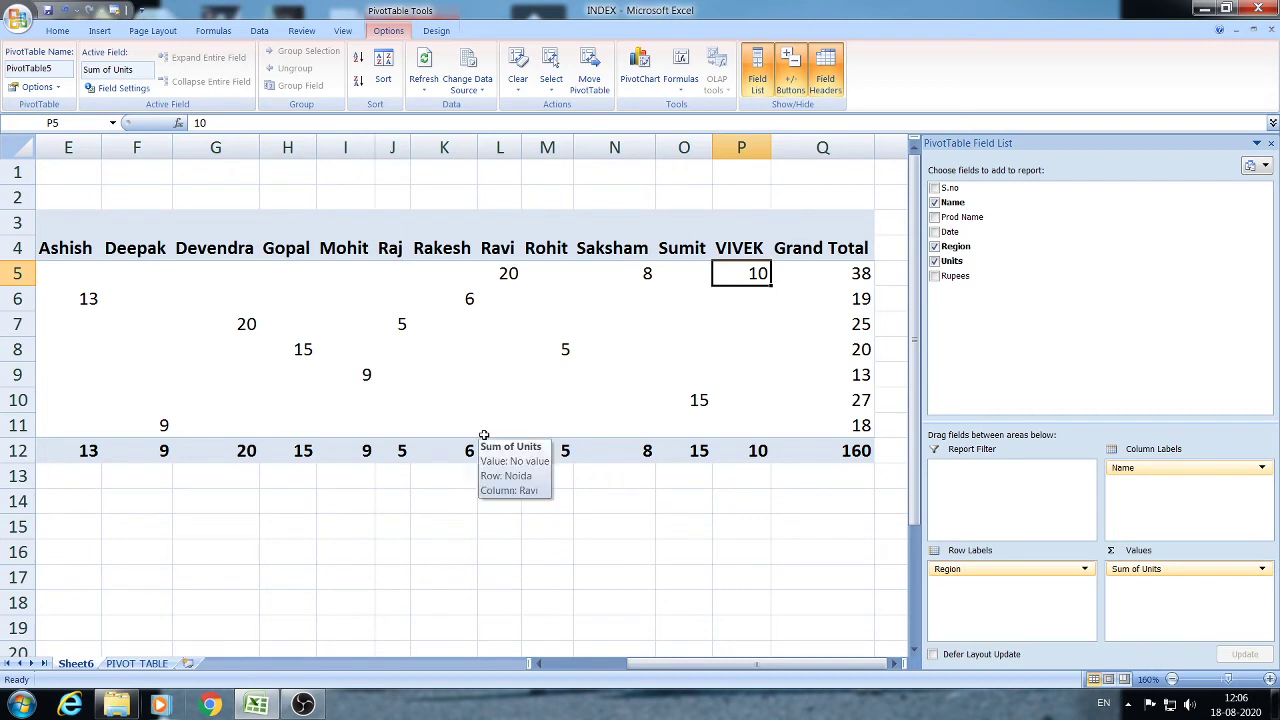
{"action": "mouse_move", "coordinate": [822, 280]}
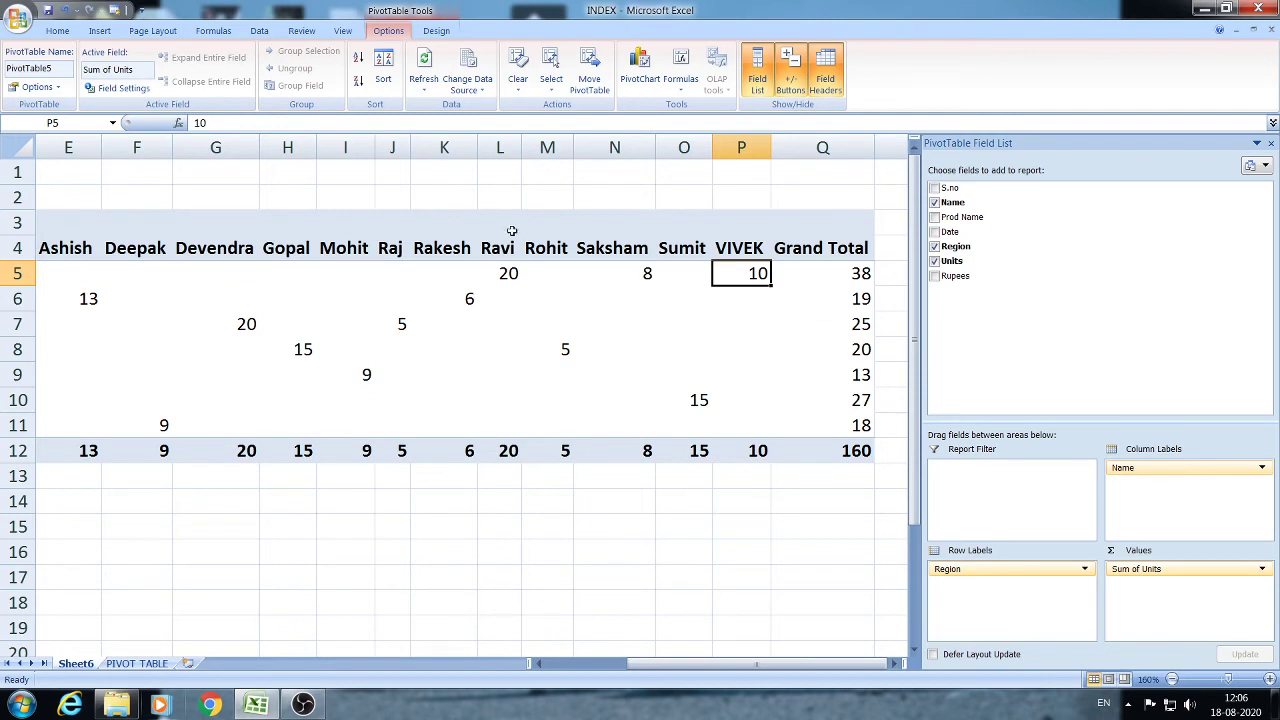
Turn off the PivotTable's grand totals for both rows and columns
{"action": "left_click", "coordinate": [437, 30]}
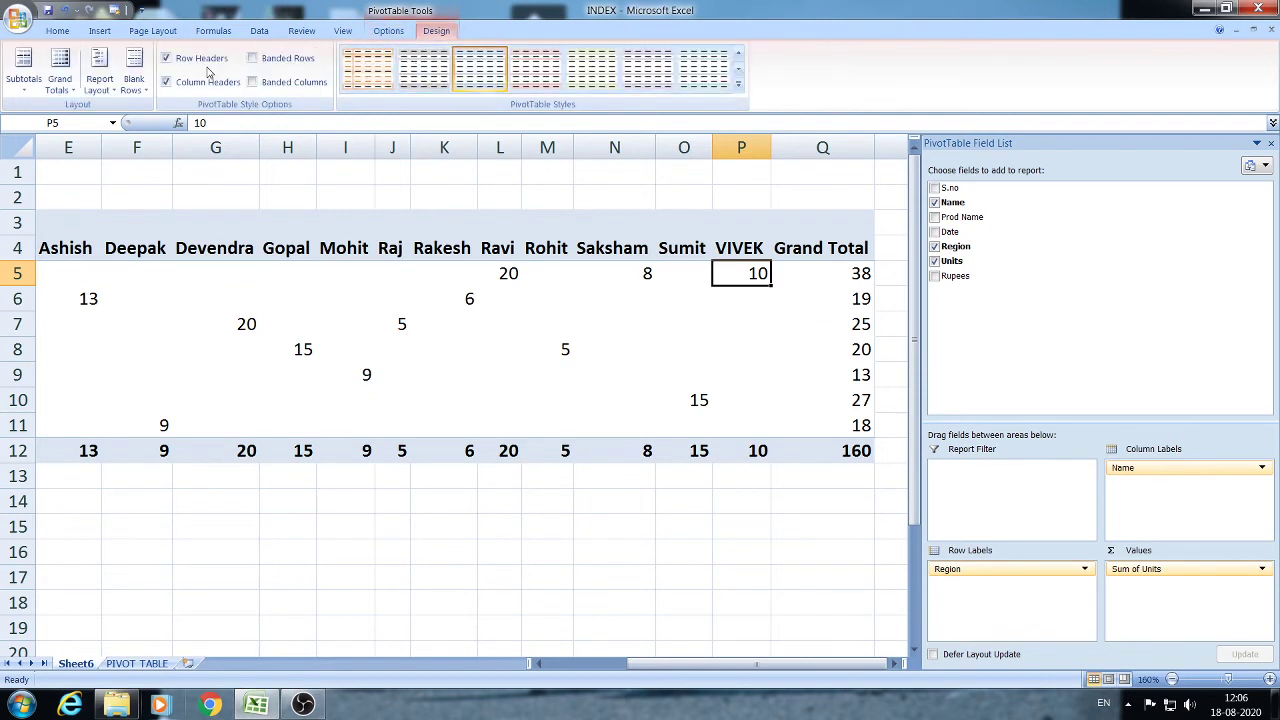
{"action": "left_click", "coordinate": [74, 94]}
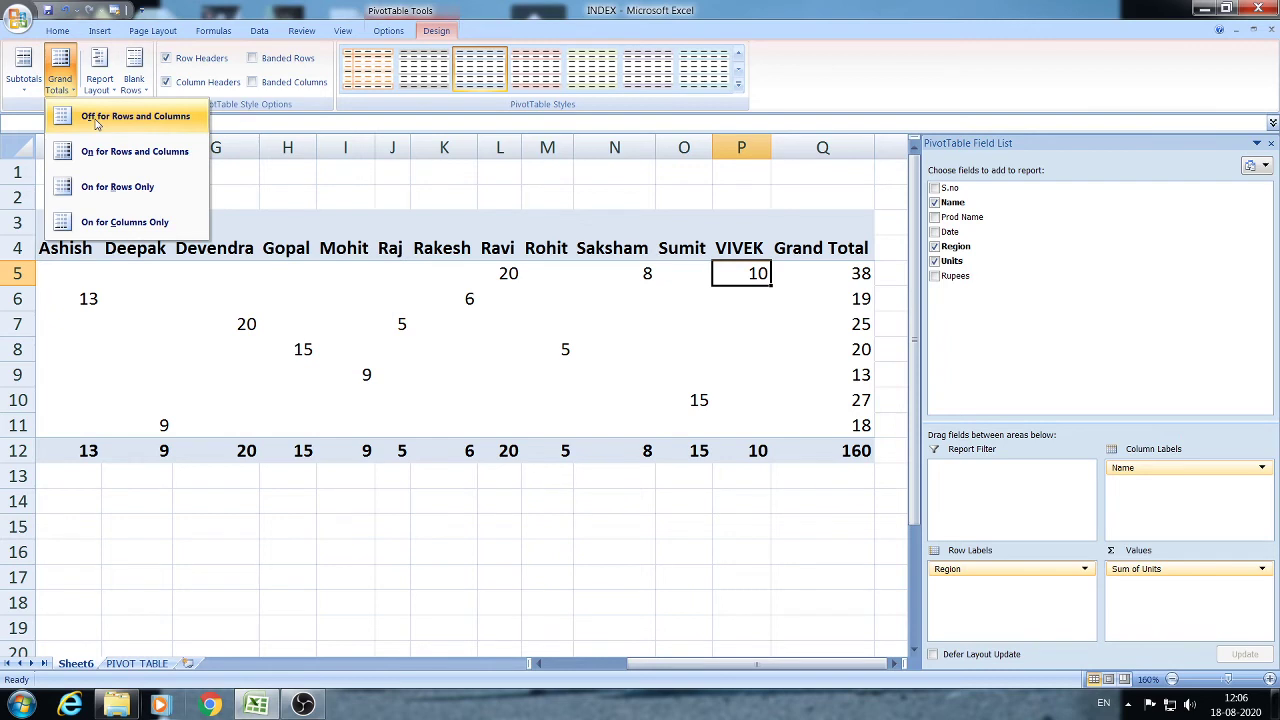
{"action": "left_click", "coordinate": [97, 118]}
{"action": "left_click", "coordinate": [778, 272]}
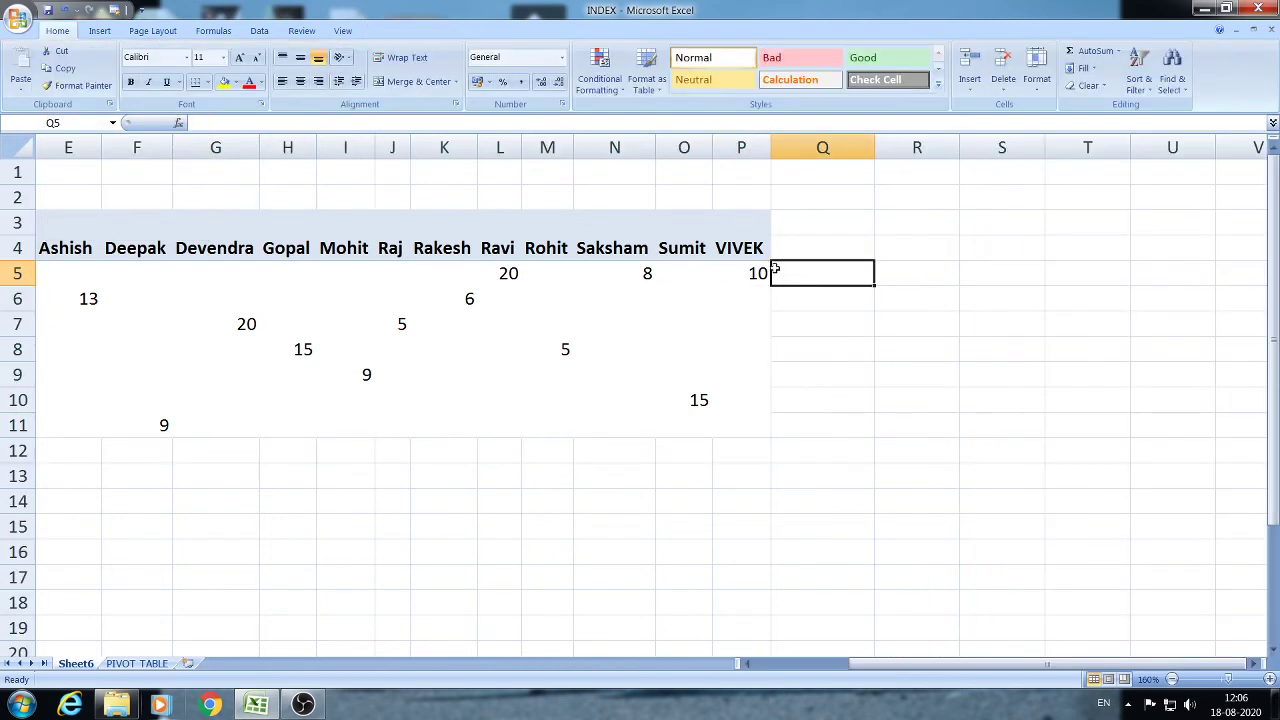
Turn the PivotTable's grand totals back on for both rows and columns
{"action": "left_click", "coordinate": [700, 279]}
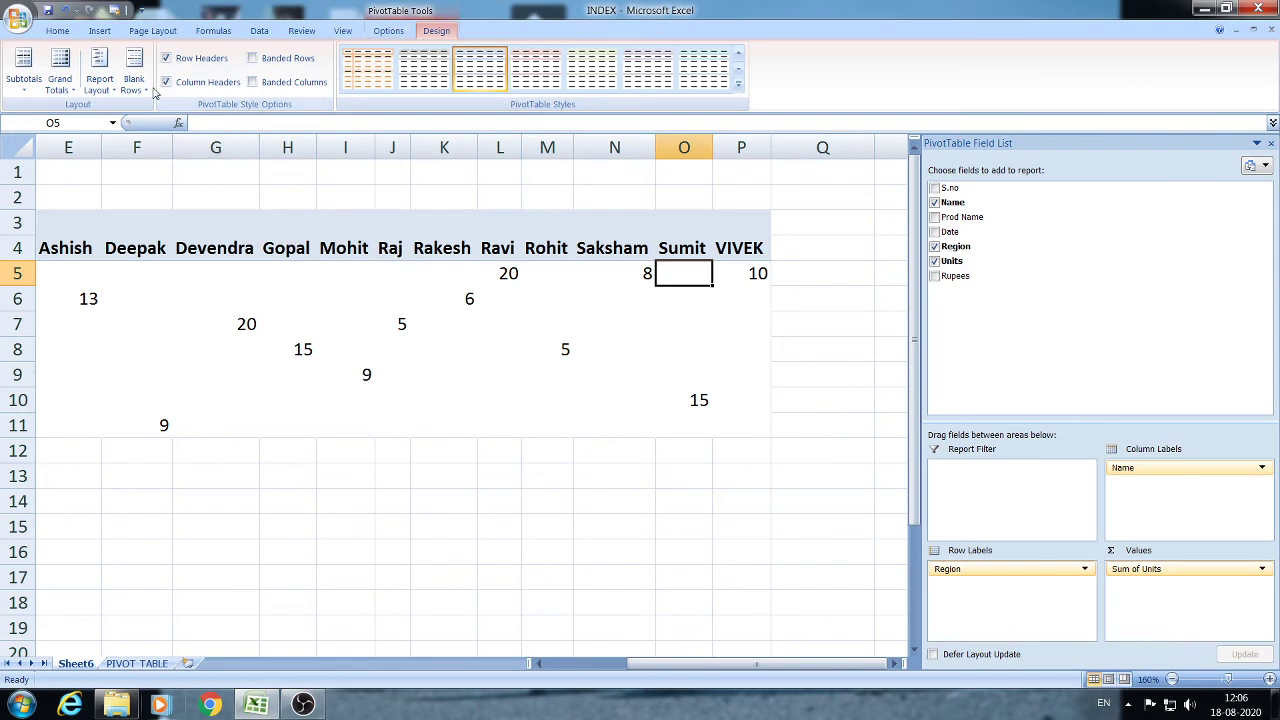
{"action": "left_click", "coordinate": [78, 85]}
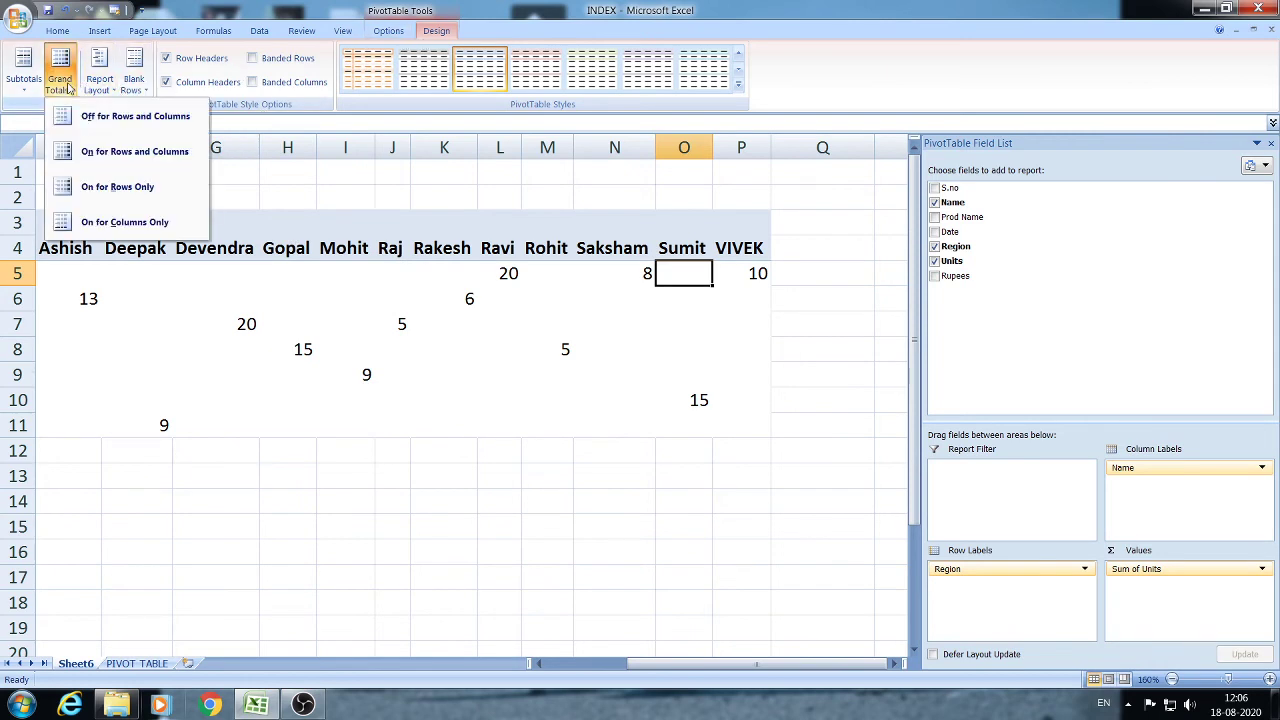
{"action": "left_click", "coordinate": [88, 150]}
{"action": "left_click", "coordinate": [460, 296]}
{"action": "left_click", "coordinate": [531, 318]}
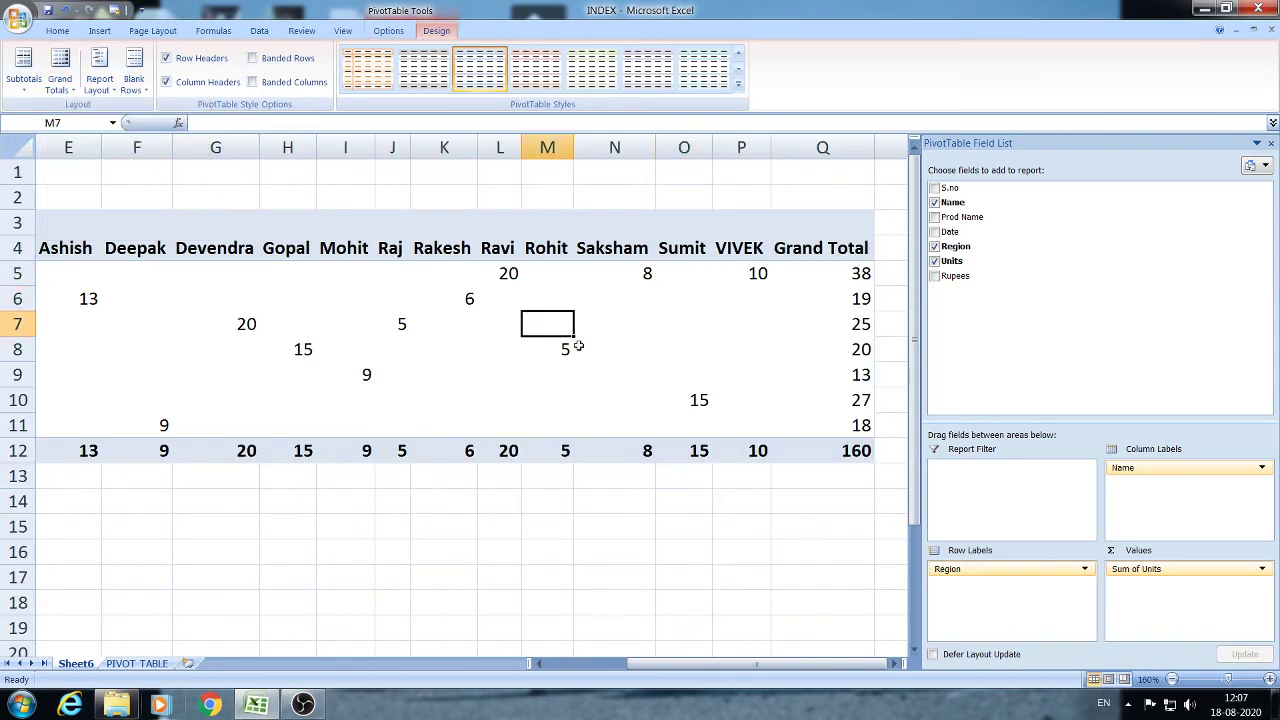
Clear the existing fields from the PivotTable layout and rebuild it with Region as row labels and the sum of Rupees as values
{"action": "left_click_drag", "start_coordinate": [988, 566], "coordinate": [1093, 428]}
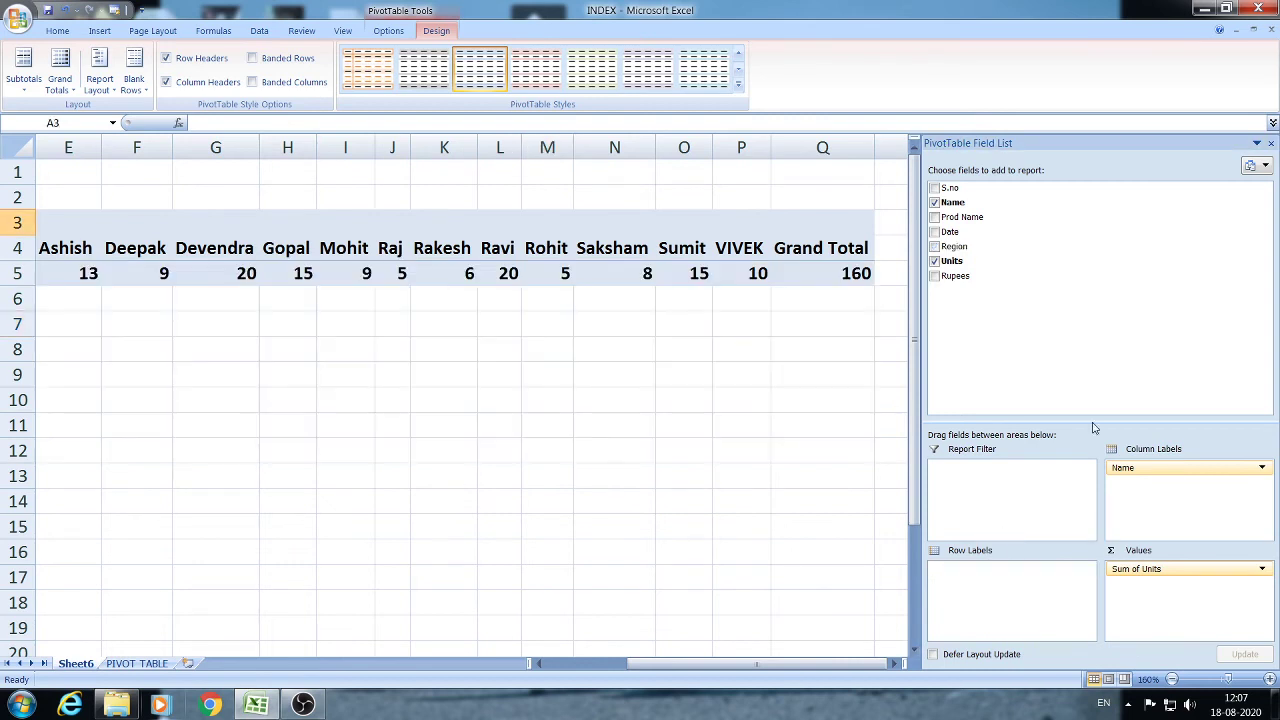
{"action": "left_click_drag", "start_coordinate": [1162, 569], "coordinate": [1030, 240]}
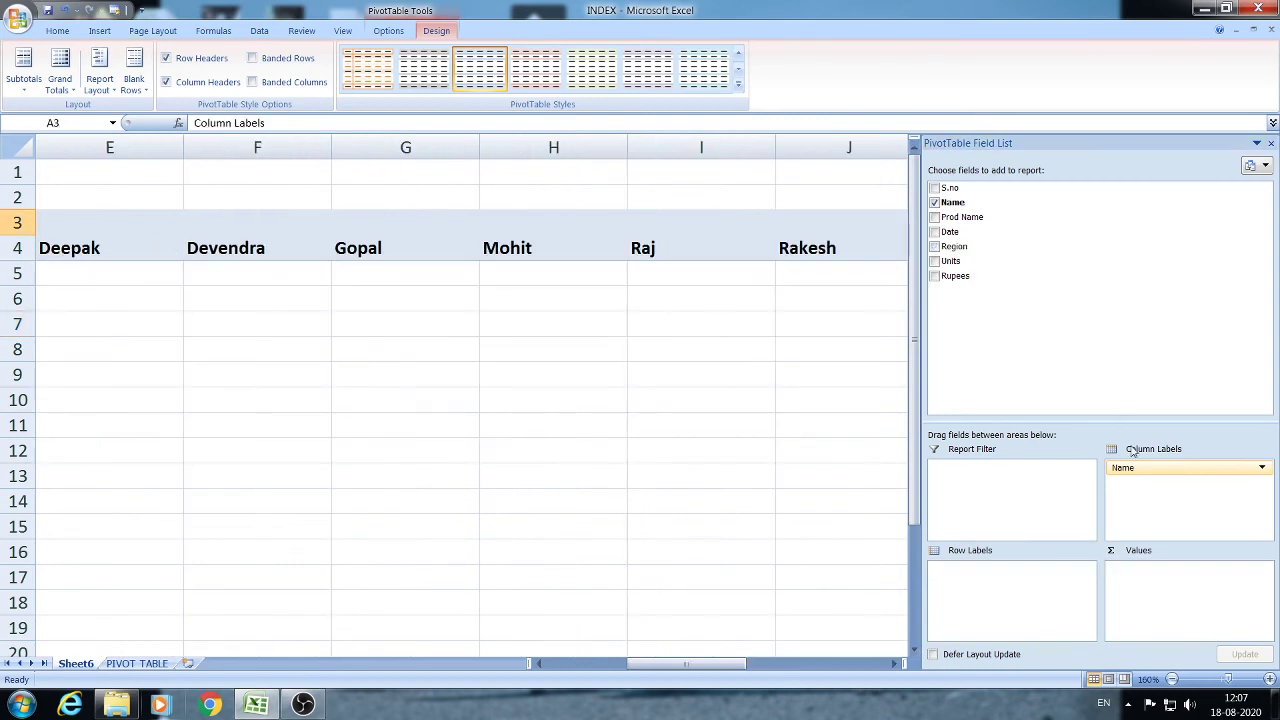
{"action": "left_click_drag", "start_coordinate": [1188, 468], "coordinate": [1003, 250]}
{"action": "left_click_drag", "start_coordinate": [686, 663], "coordinate": [600, 663]}
{"action": "left_click", "coordinate": [948, 246]}
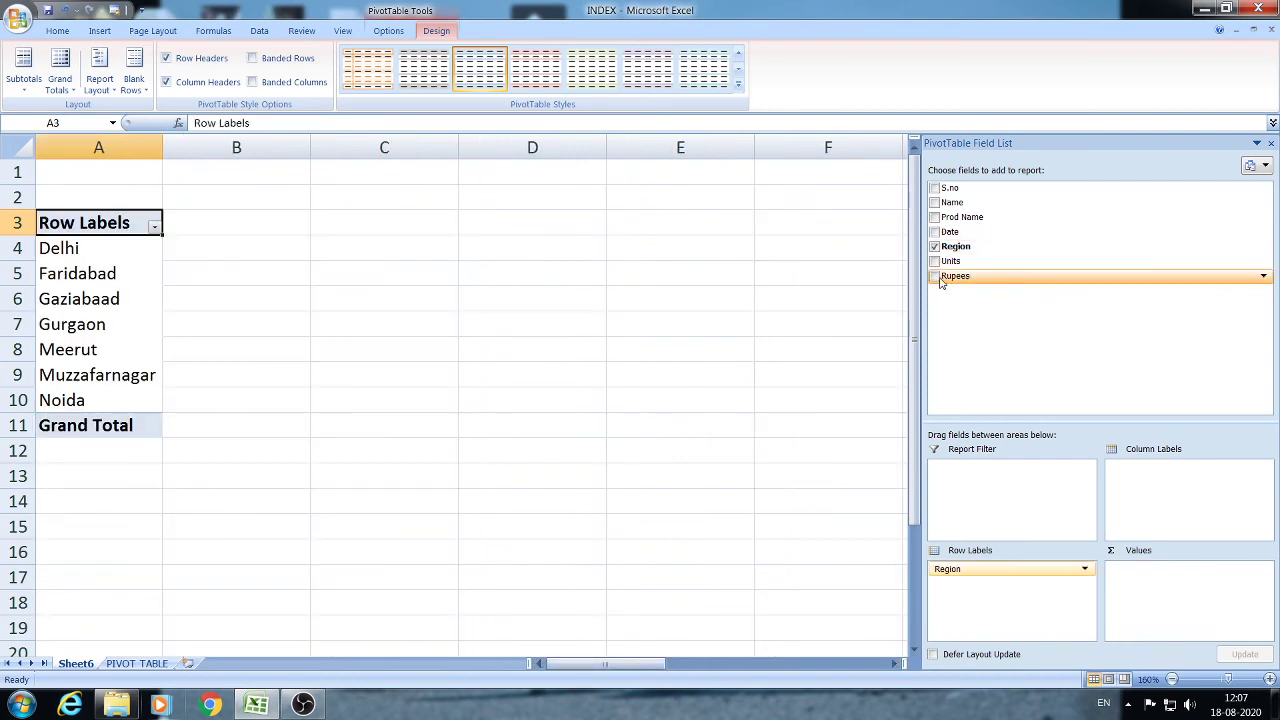
{"action": "left_click", "coordinate": [938, 277]}
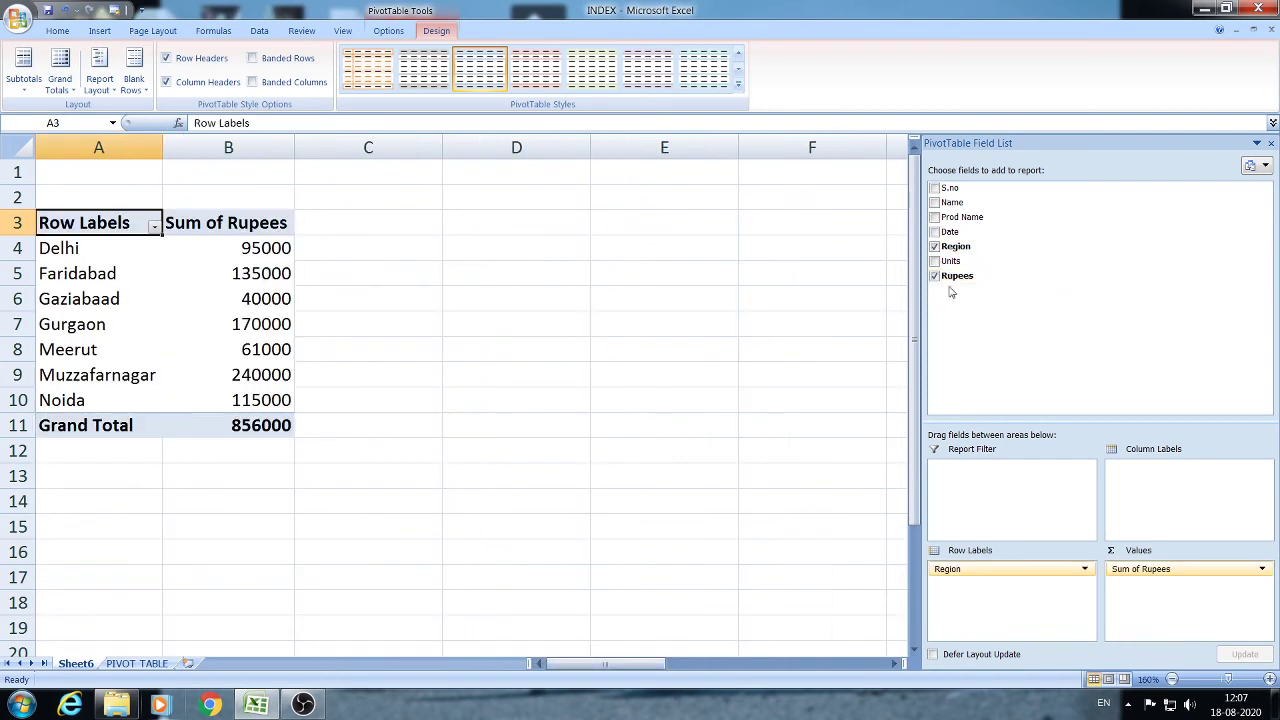
Sort the regions by their Sum of Rupees values from largest to smallest
{"action": "left_click", "coordinate": [289, 248]}
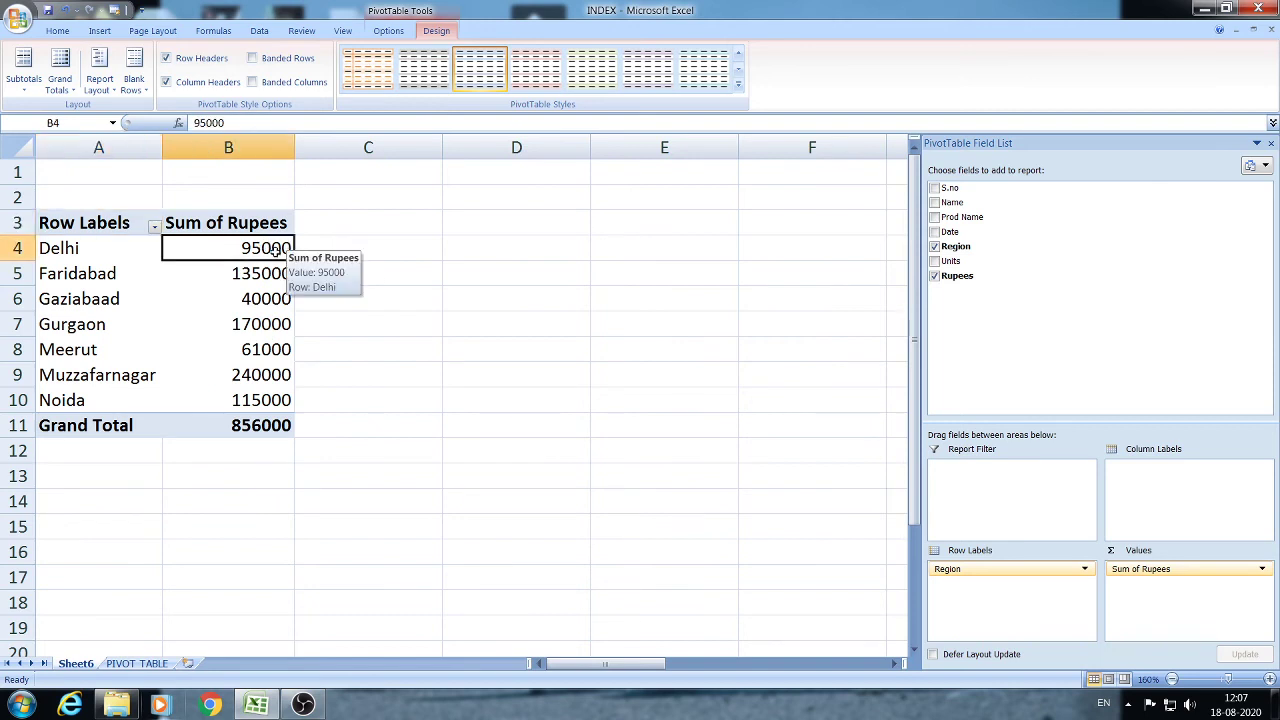
{"action": "mouse_move", "coordinate": [254, 378]}
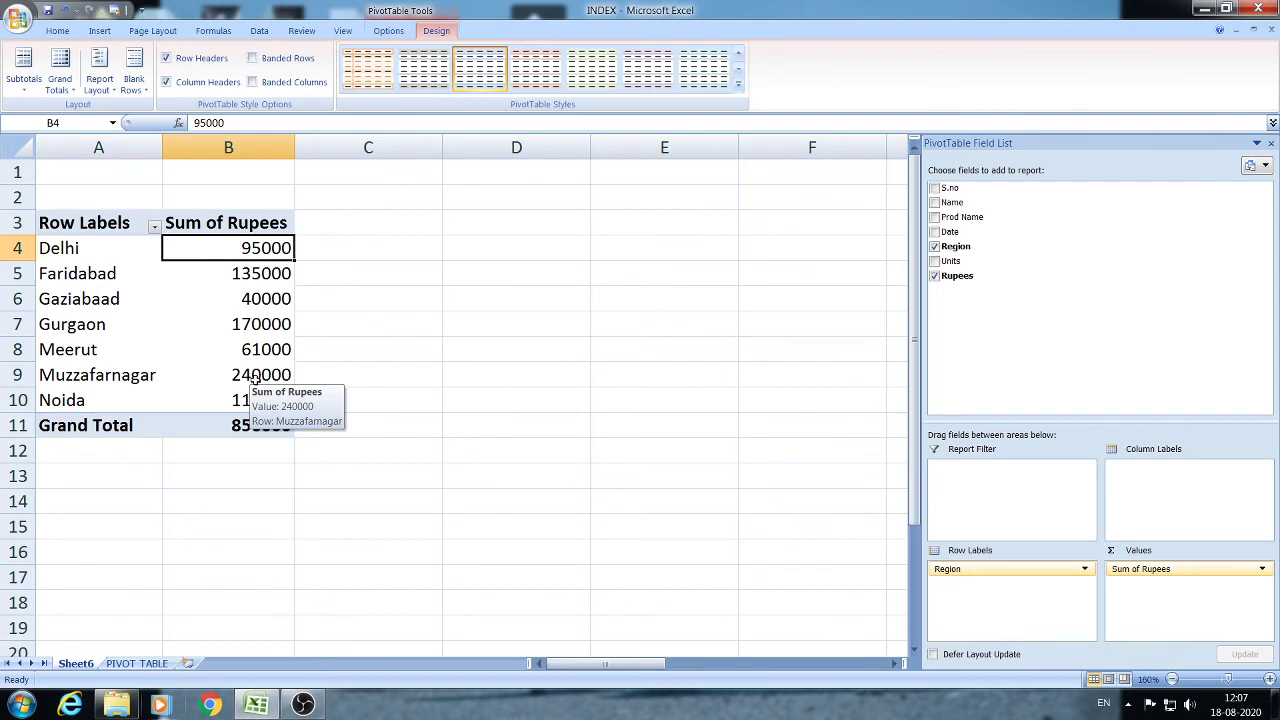
{"action": "mouse_move", "coordinate": [268, 253]}
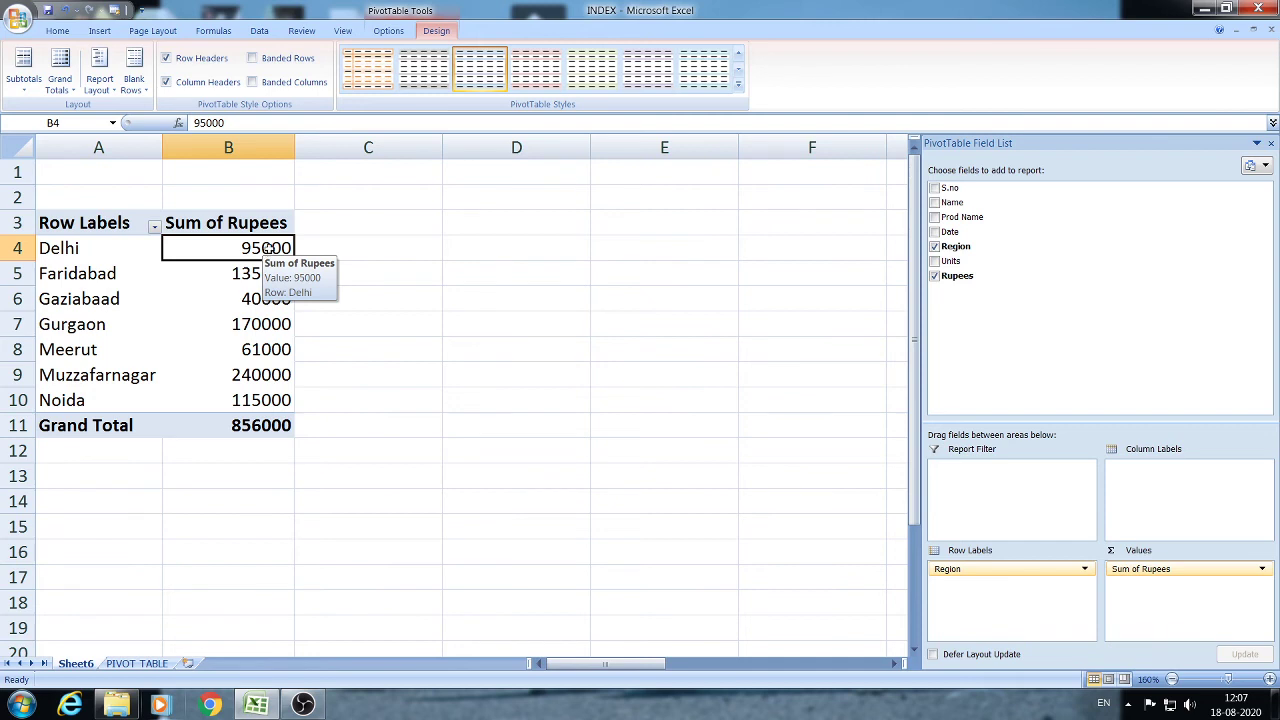
{"action": "right_click", "coordinate": [271, 252]}
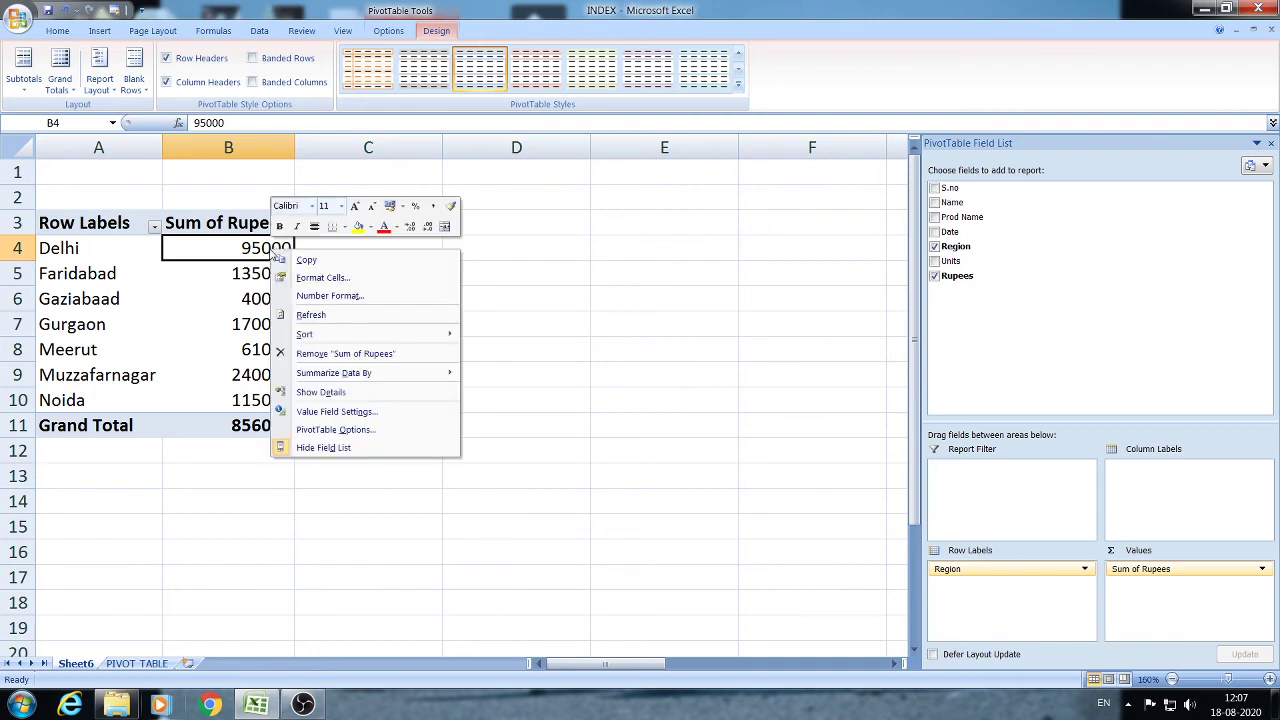
{"action": "mouse_move", "coordinate": [318, 334]}
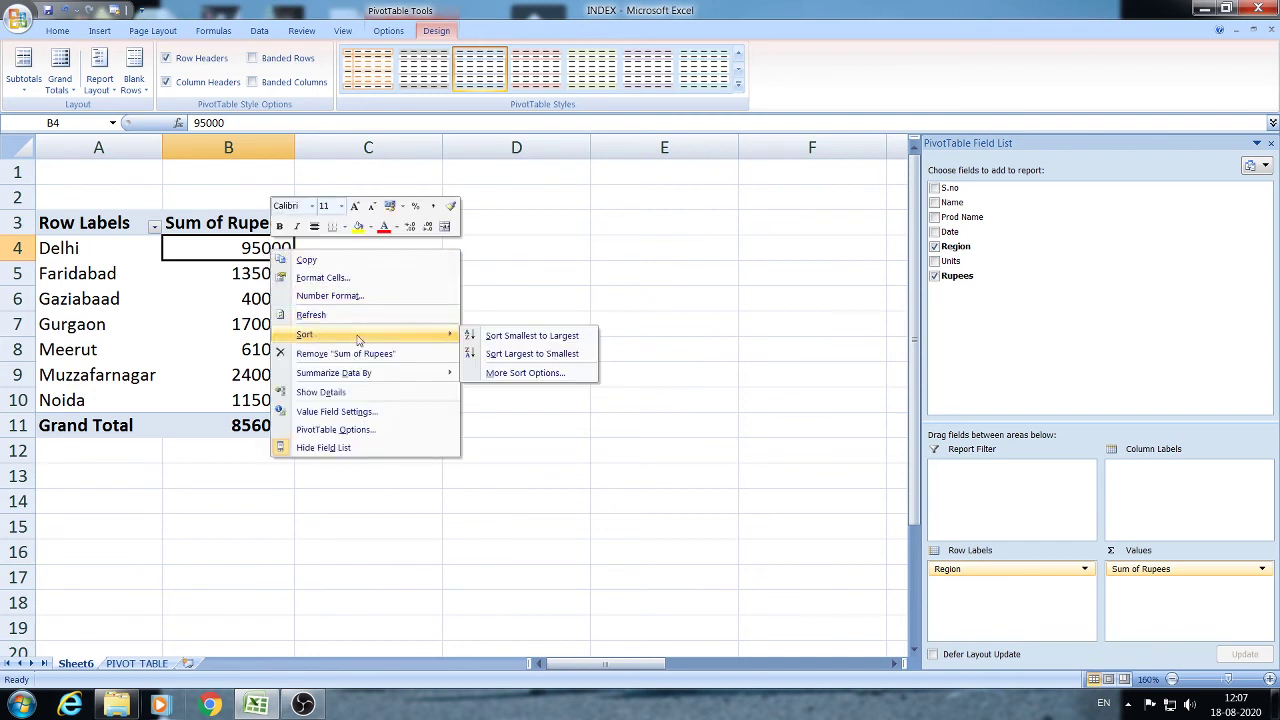
{"action": "left_click", "coordinate": [505, 353]}
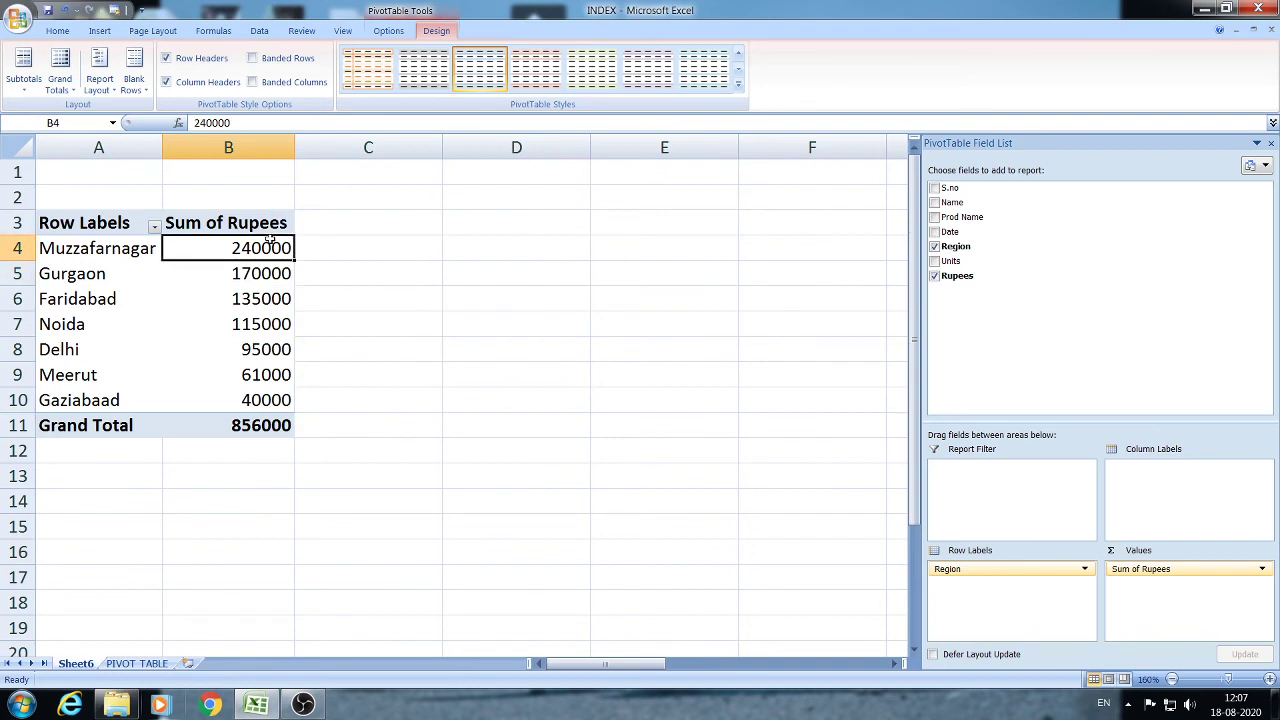
Format the Sum of Rupees values as Number with the 1000 separator and 0 decimal places
{"action": "mouse_move", "coordinate": [270, 253]}
{"action": "right_click", "coordinate": [258, 248]}
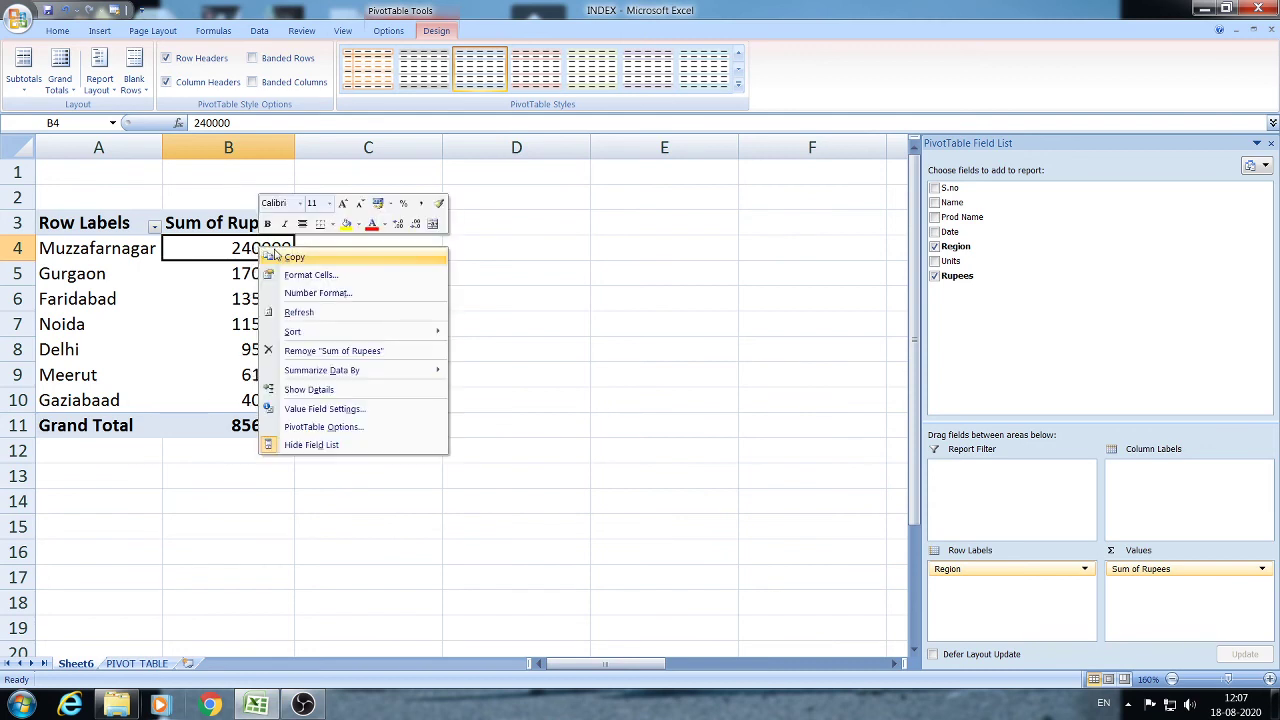
{"action": "left_click", "coordinate": [318, 294]}
{"action": "left_click", "coordinate": [140, 182]}
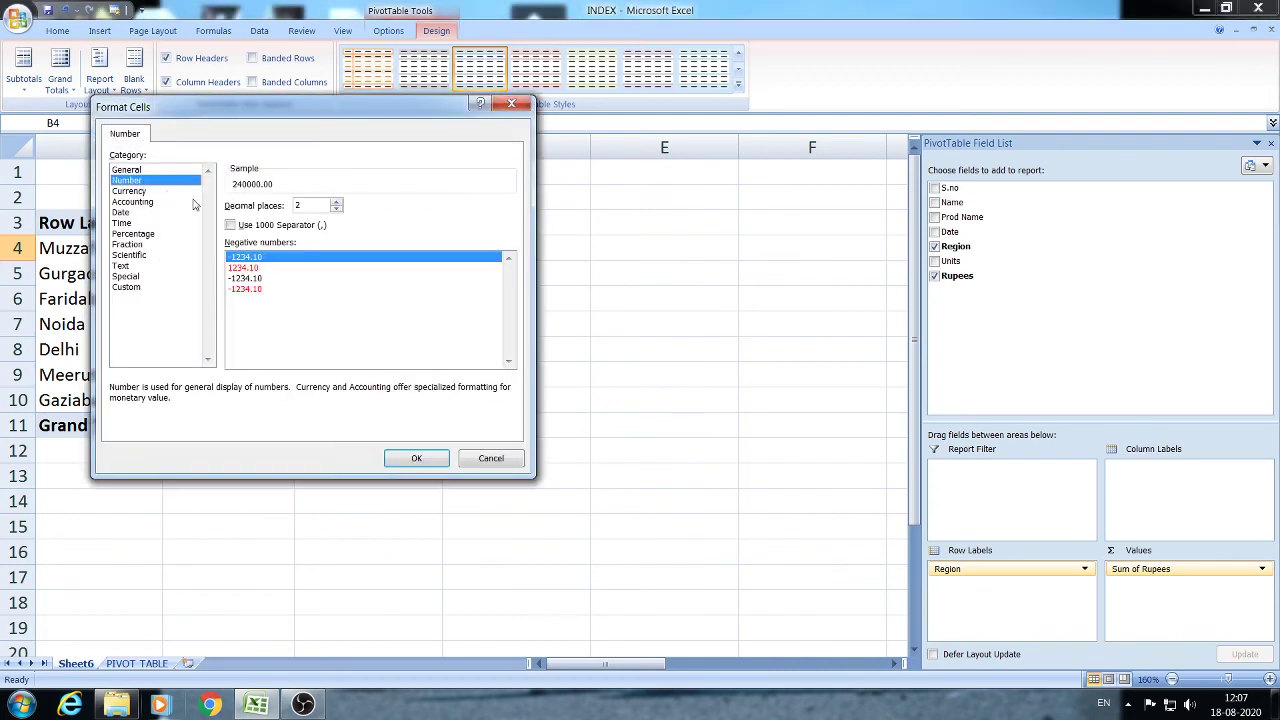
{"action": "left_click", "coordinate": [231, 225]}
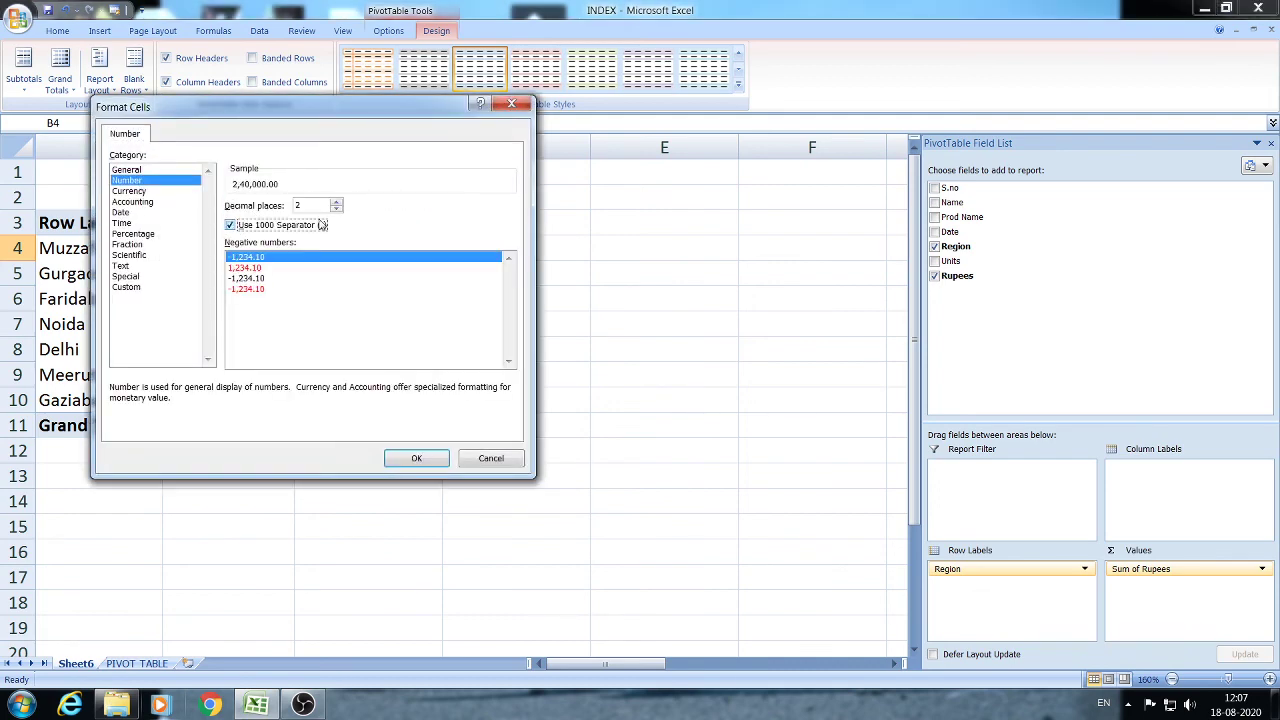
{"action": "double_click", "coordinate": [336, 209]}
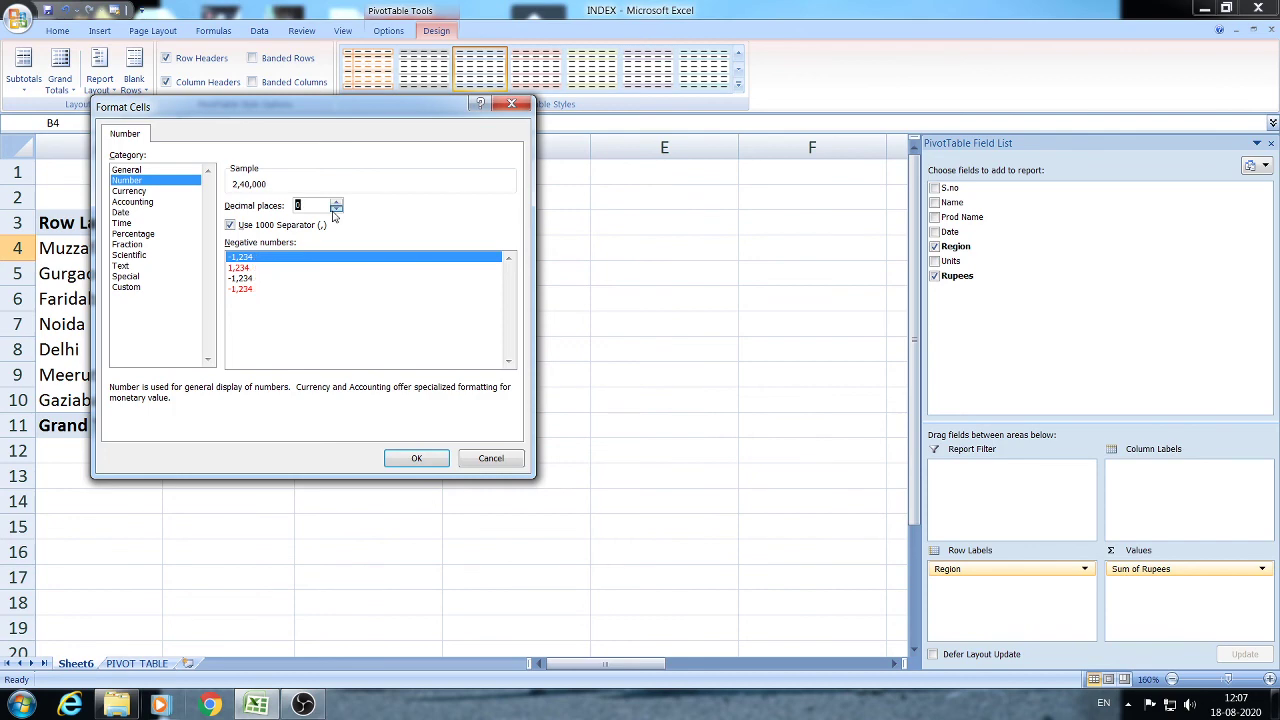
{"action": "left_click", "coordinate": [416, 458]}
{"action": "left_click_drag", "start_coordinate": [270, 357], "coordinate": [260, 385]}
{"action": "left_click", "coordinate": [270, 400]}
{"action": "left_click", "coordinate": [256, 323]}
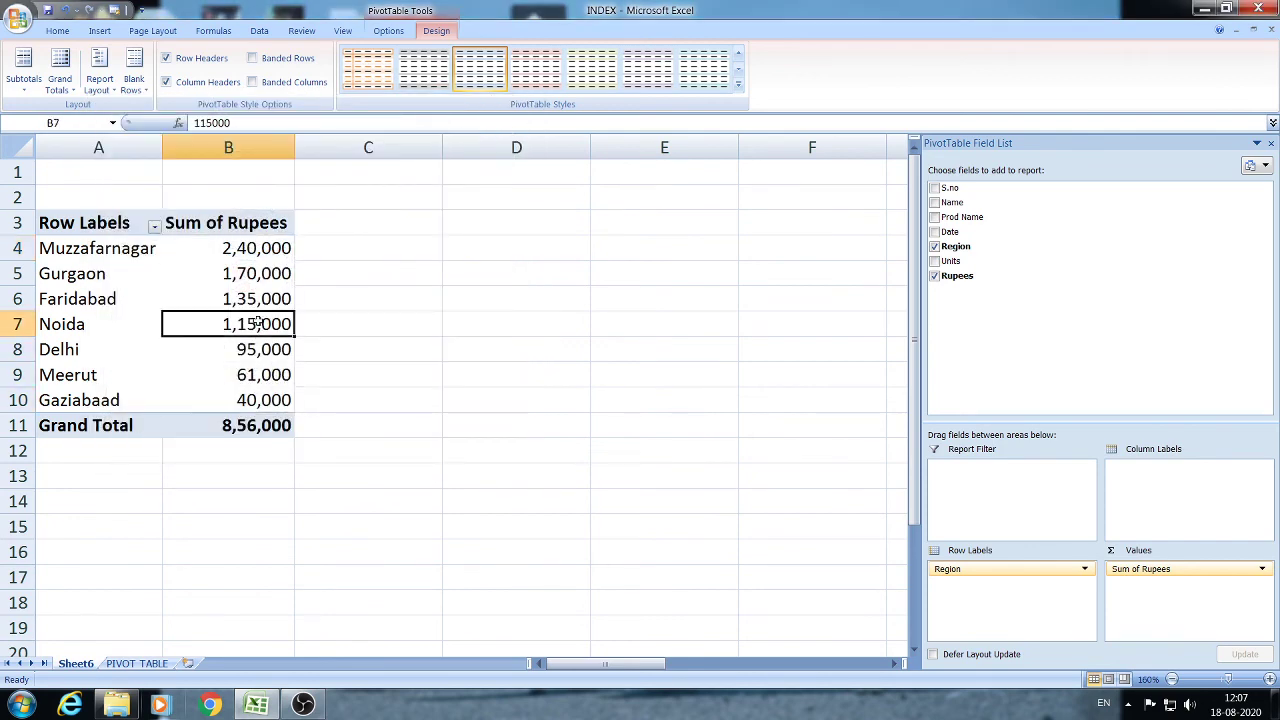
{"action": "left_click", "coordinate": [262, 270]}
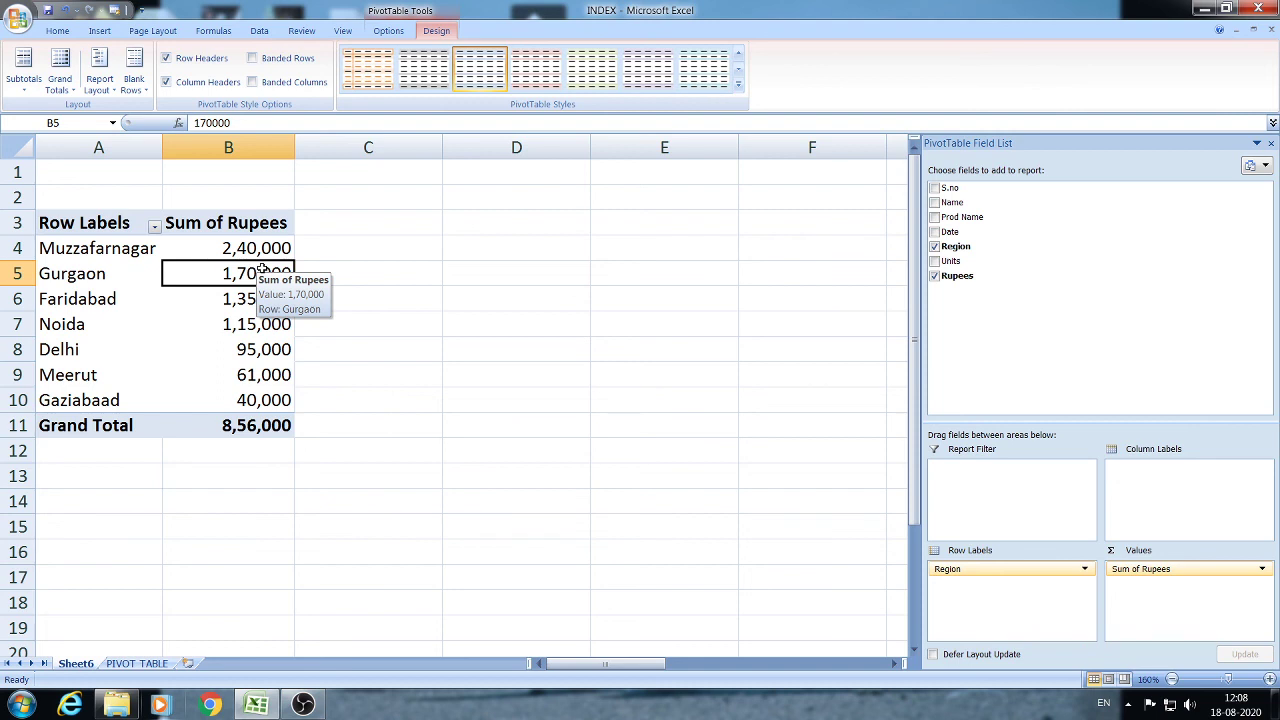
{"action": "left_click", "coordinate": [1128, 704]}
{"action": "right_click", "coordinate": [1141, 628]}
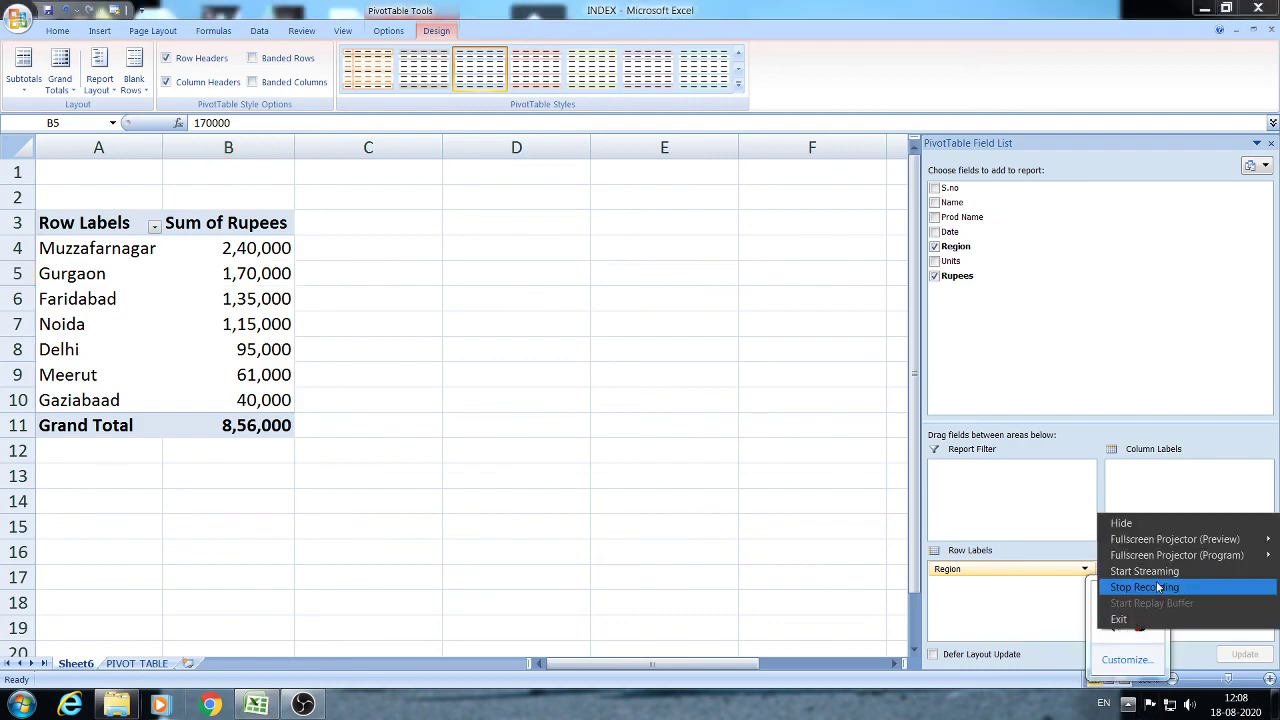